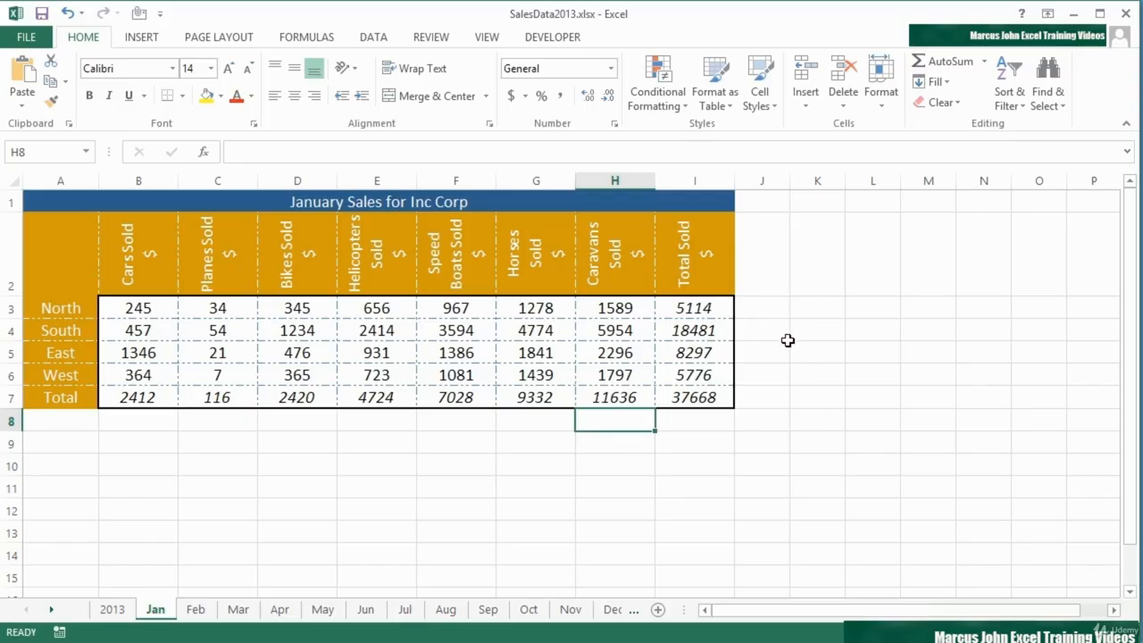
- Widen the empty column J beside the Total Sold column to roughly three times its width
left_click_drag(789, 180, 901, 182)
left_click(770, 311)
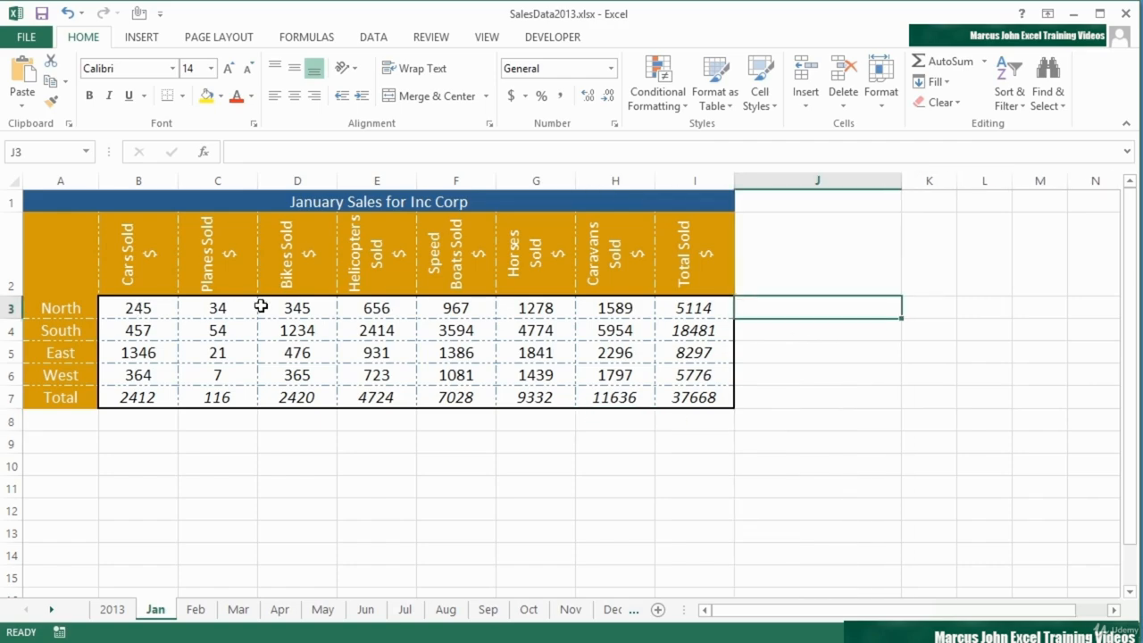
left_click(775, 329)
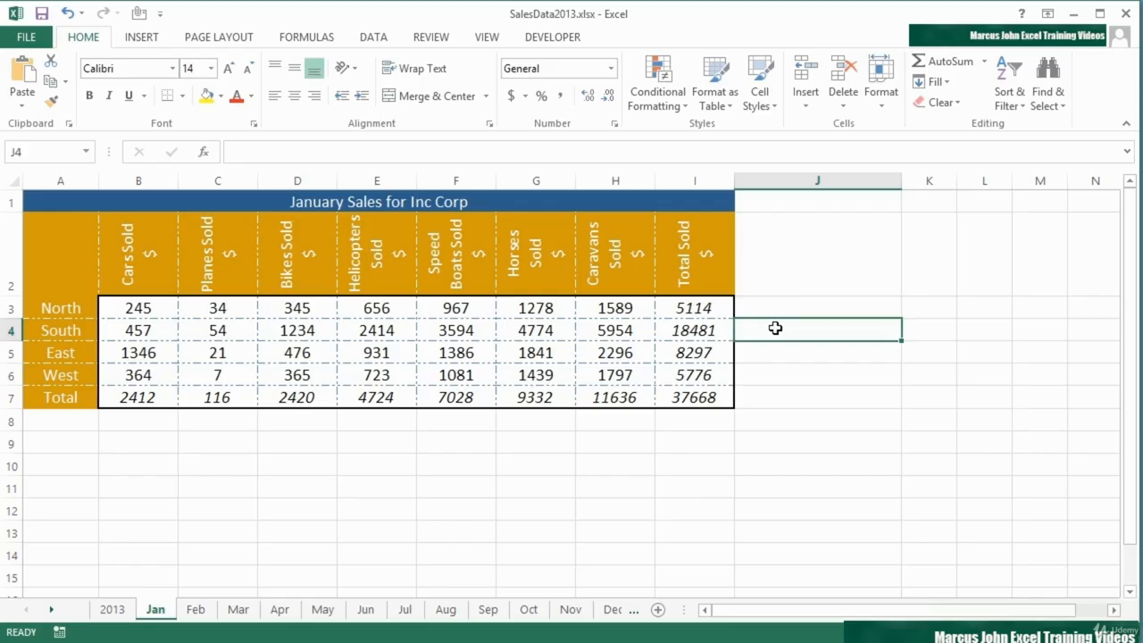
left_click(746, 350)
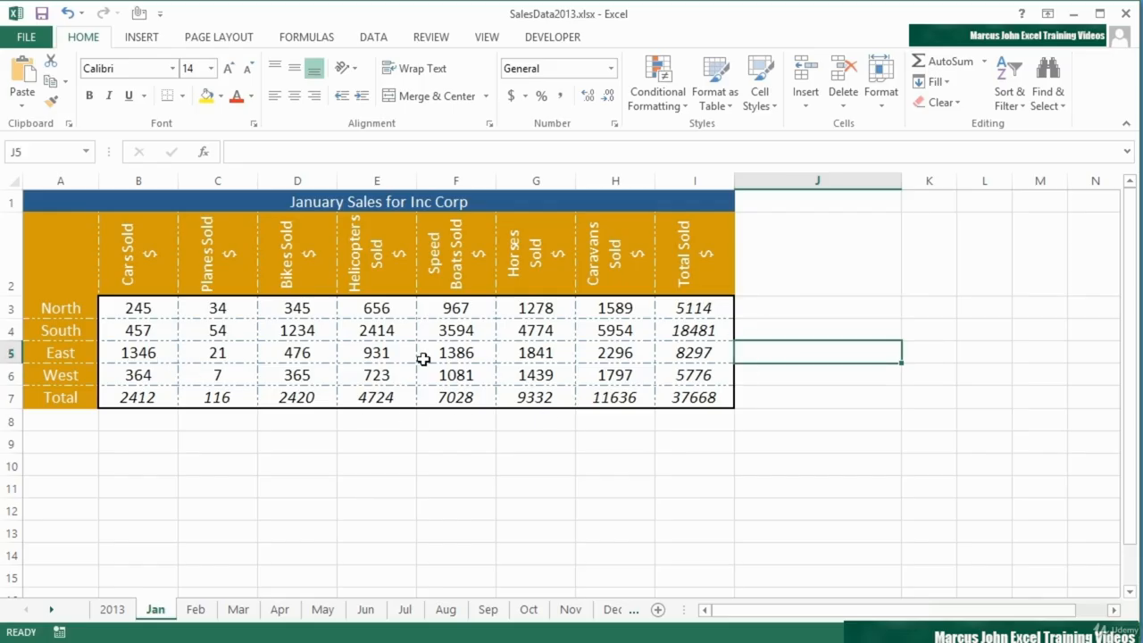
left_click(773, 373)
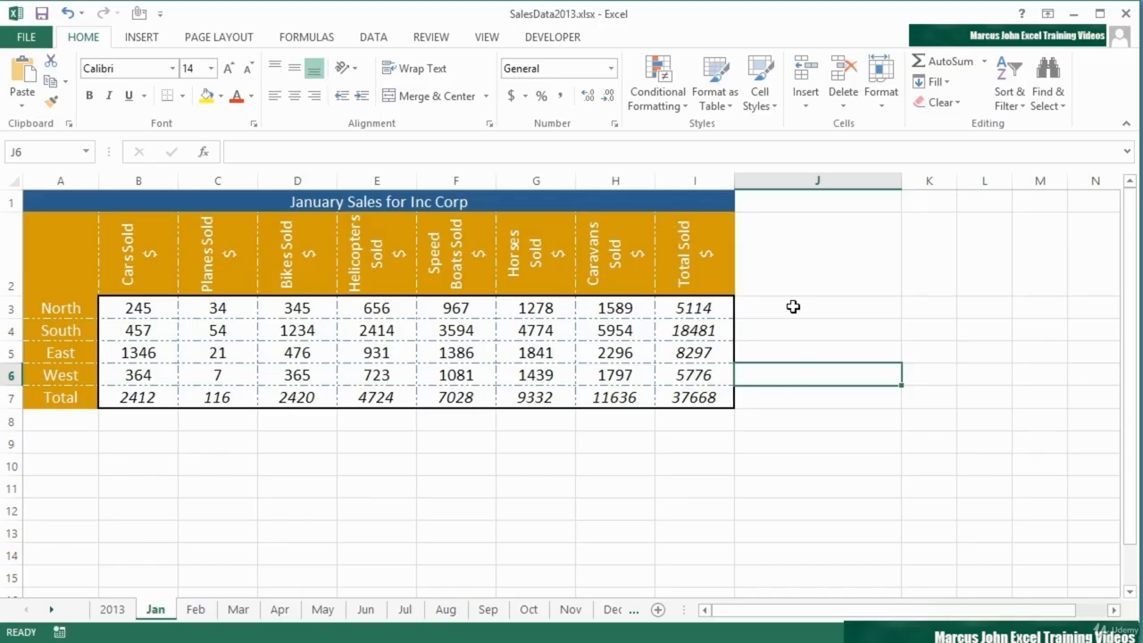
- Insert line sparklines in J3:J6 from the data range B3:H6 and show markers on them
left_click_drag(794, 306, 793, 370)
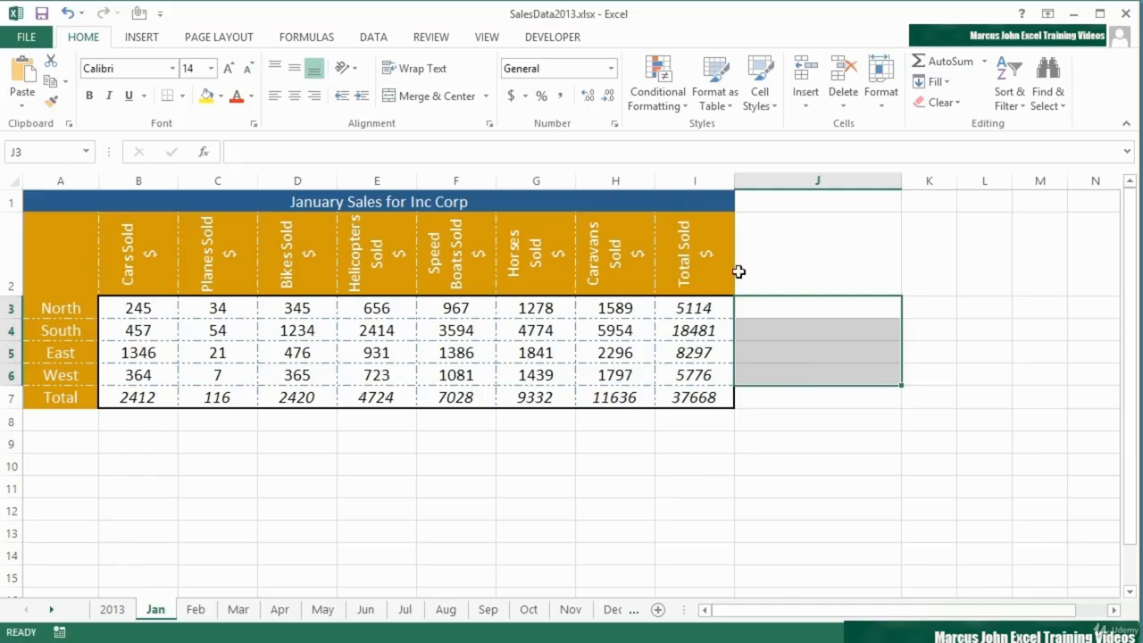
left_click(157, 40)
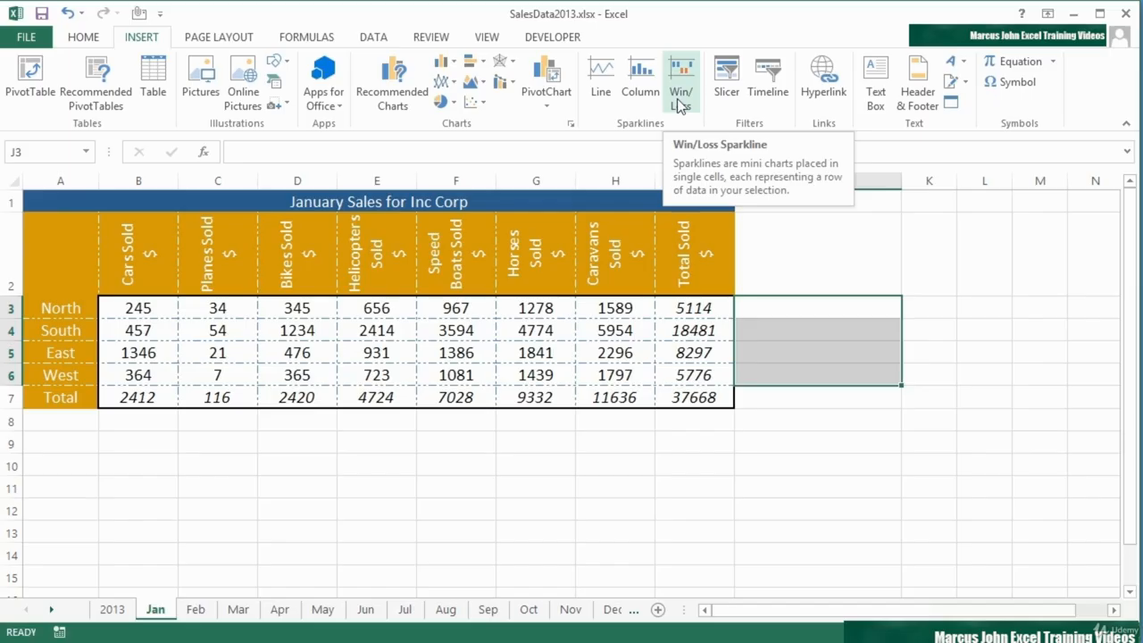
left_click(599, 95)
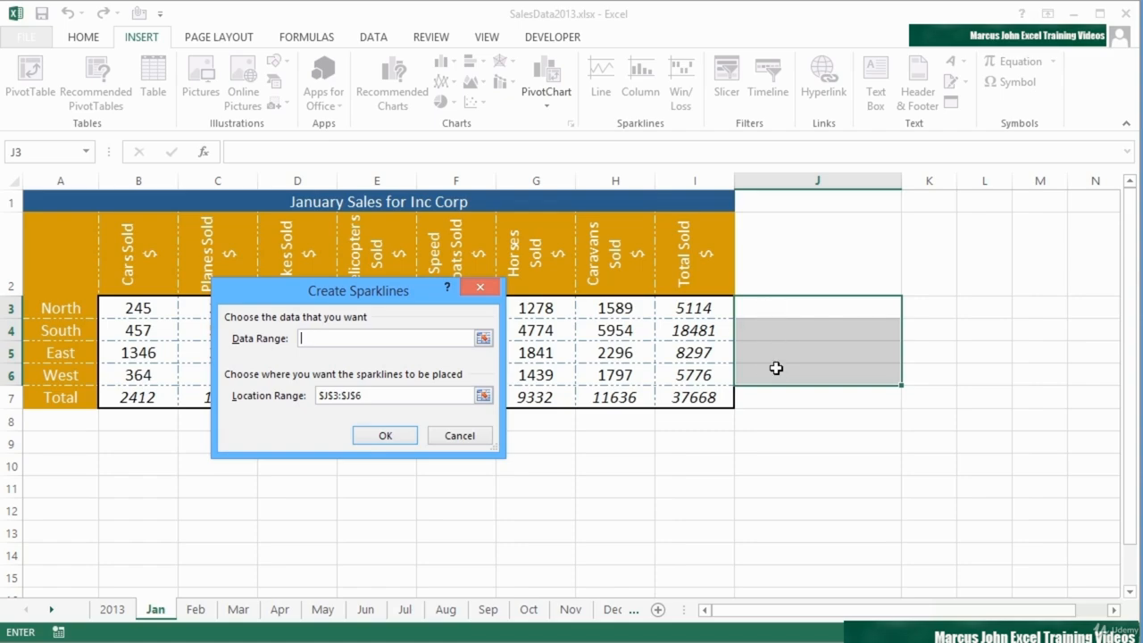
left_click(373, 395)
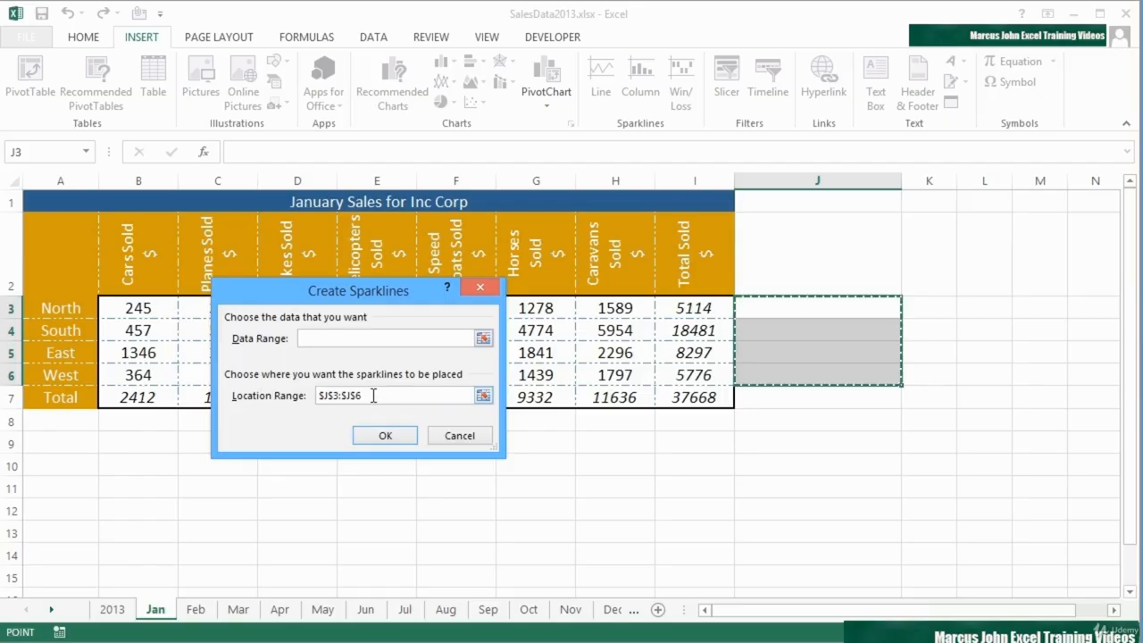
left_click(333, 339)
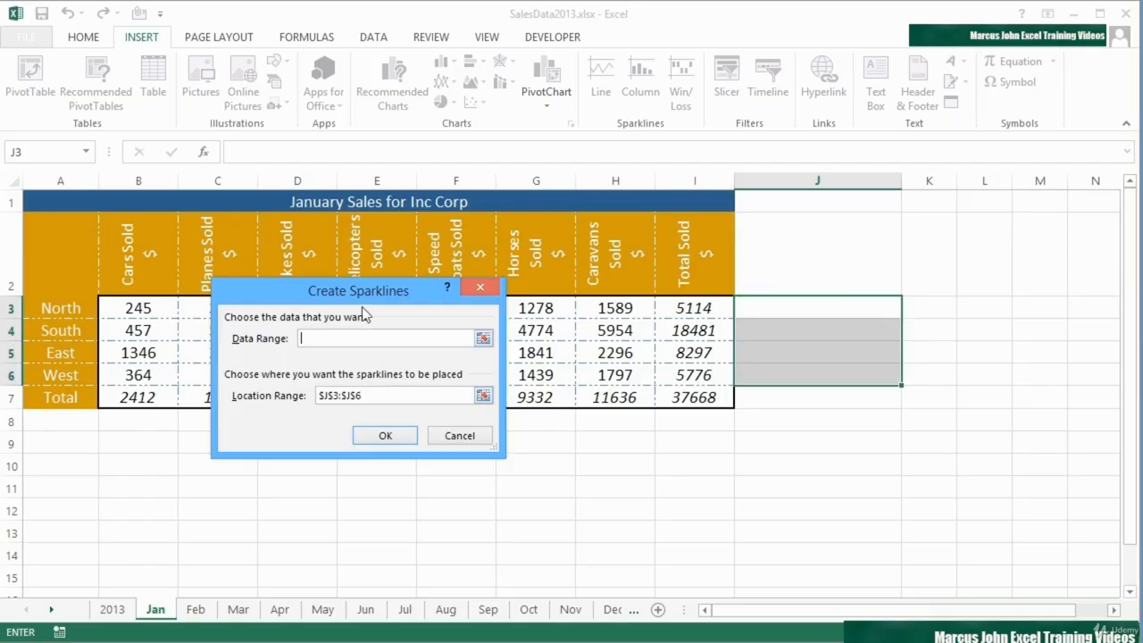
left_click_drag(361, 291, 449, 437)
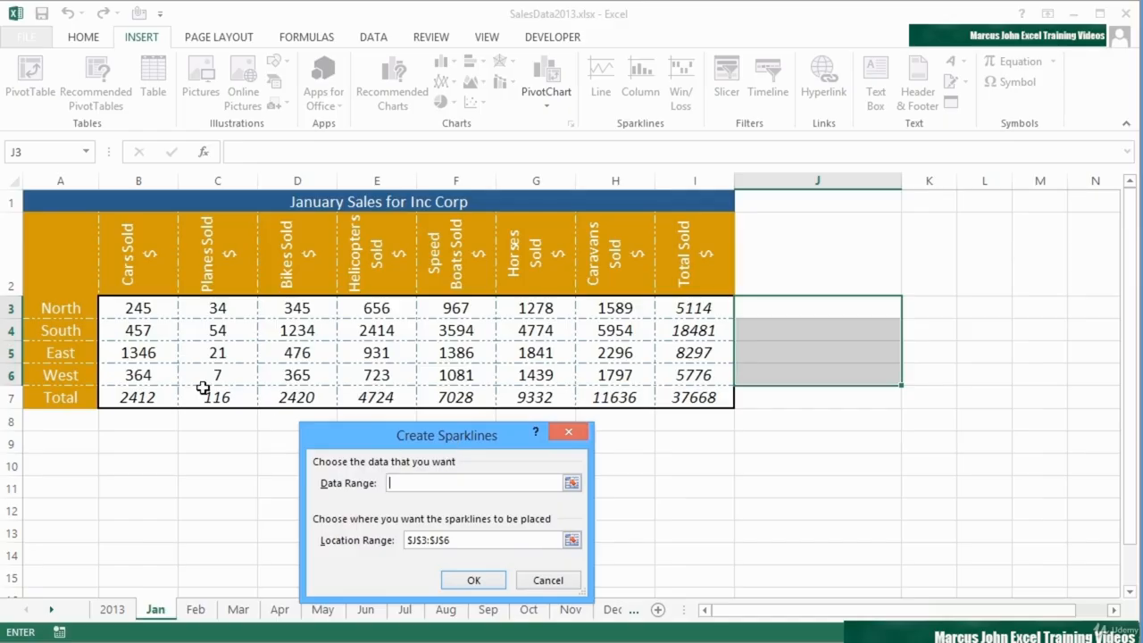
left_click_drag(150, 308, 589, 377)
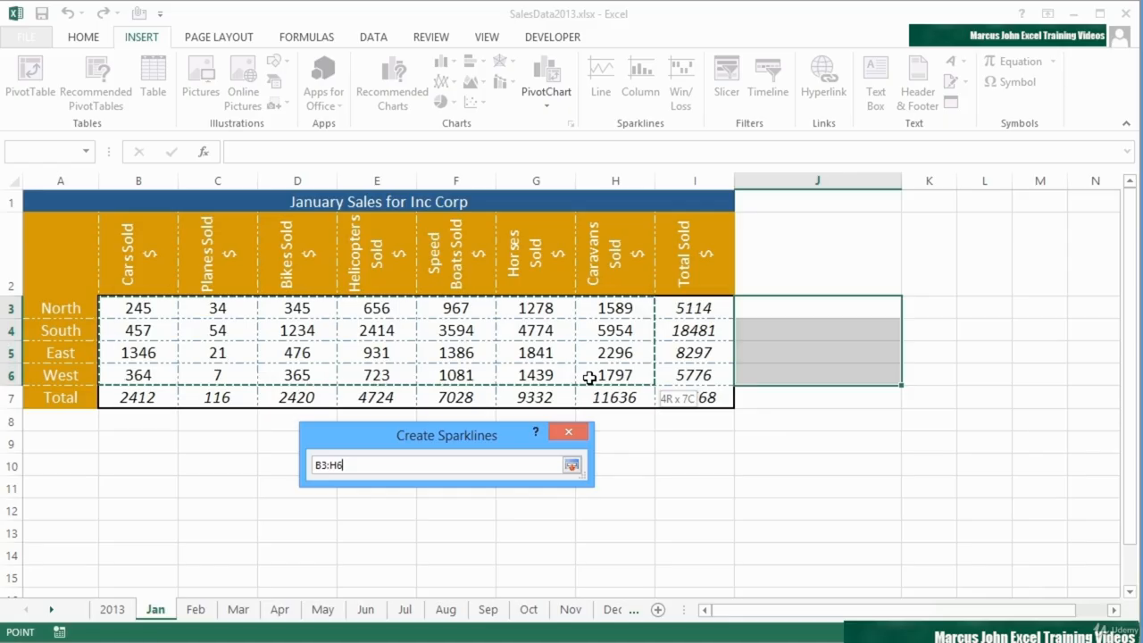
left_click_drag(589, 378, 589, 378)
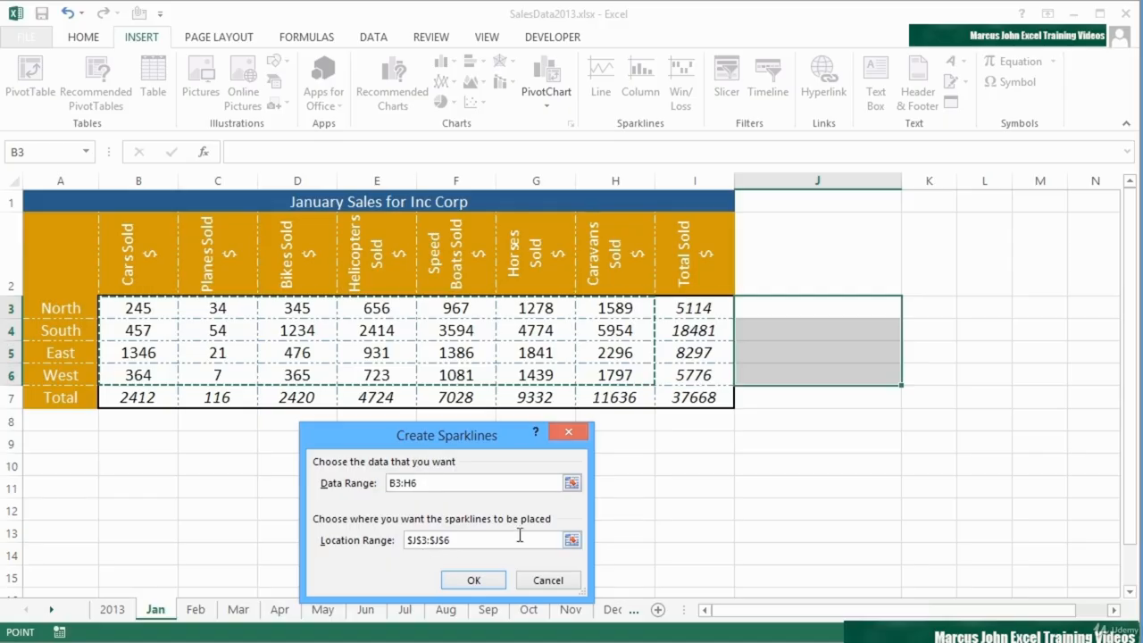
left_click(473, 580)
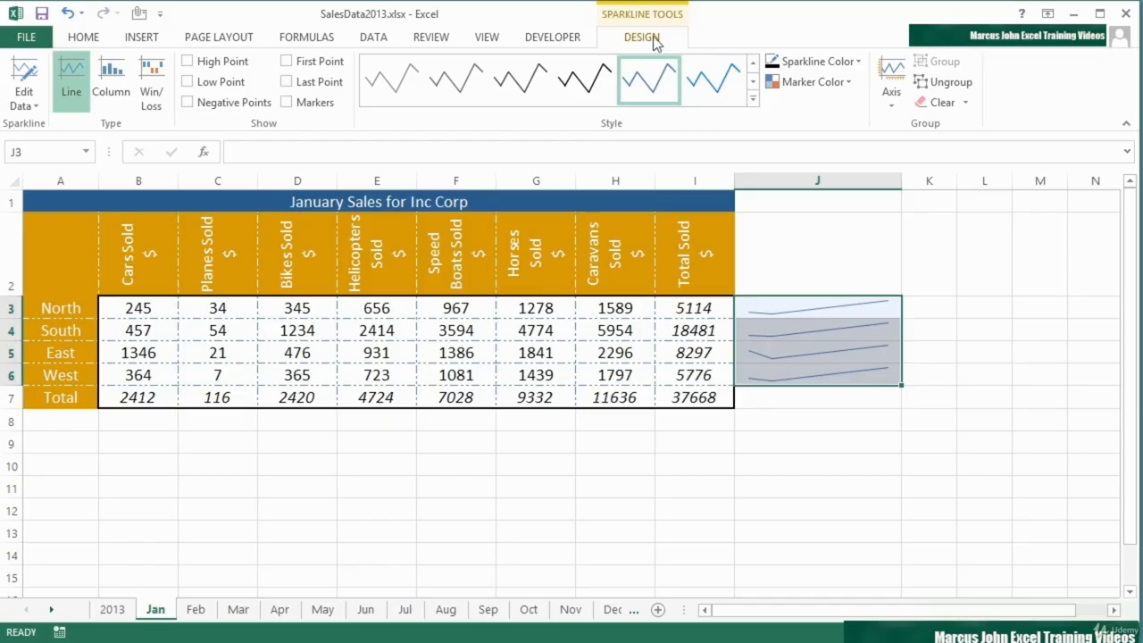
left_click(287, 103)
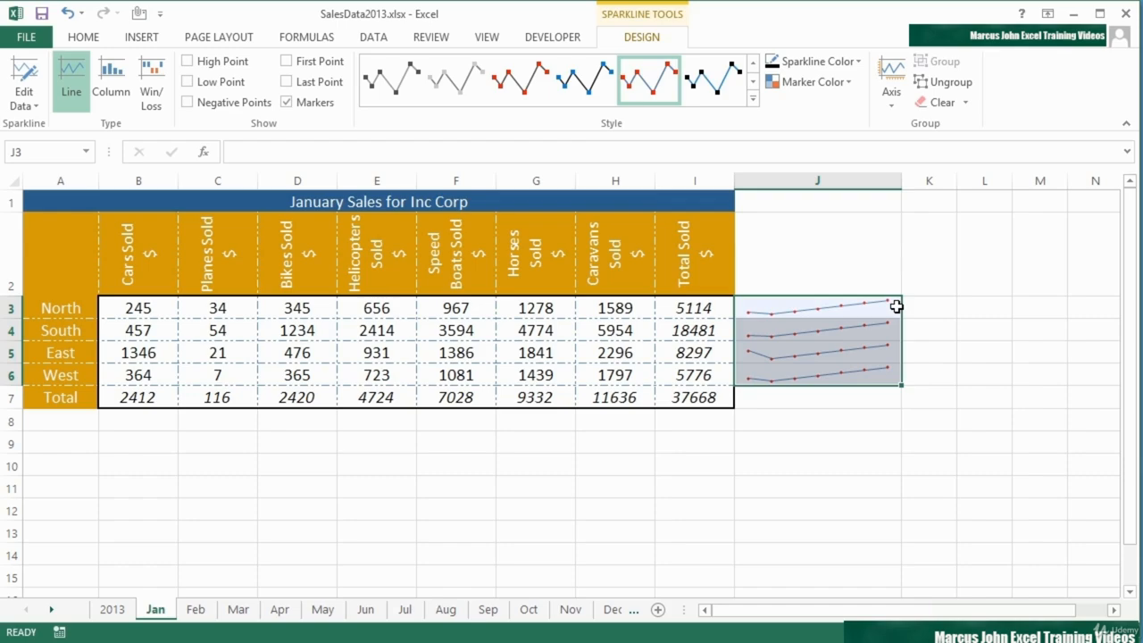
- Set East's Helicopters Sold value to 200 and West's Horses Sold value to 234
left_click(364, 351)
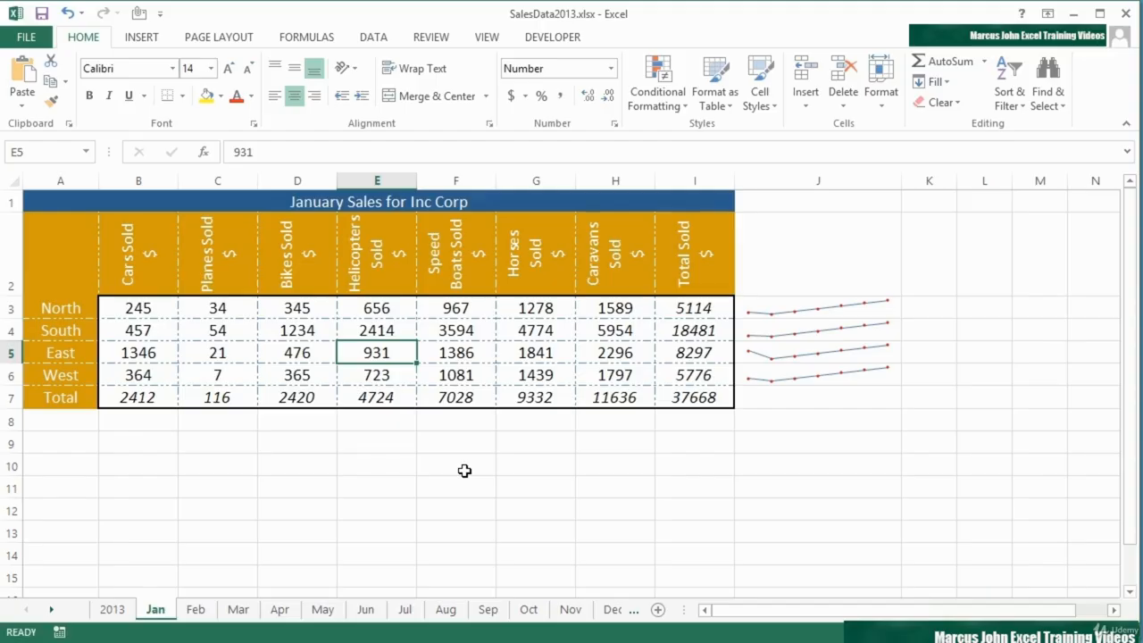
type("200")
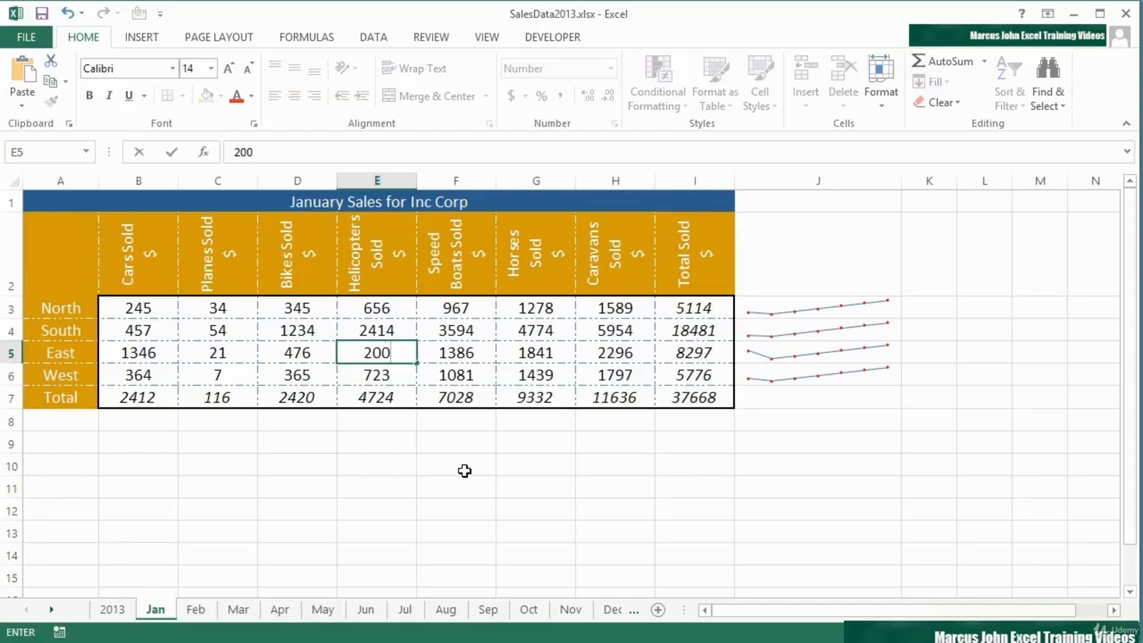
key("Return")
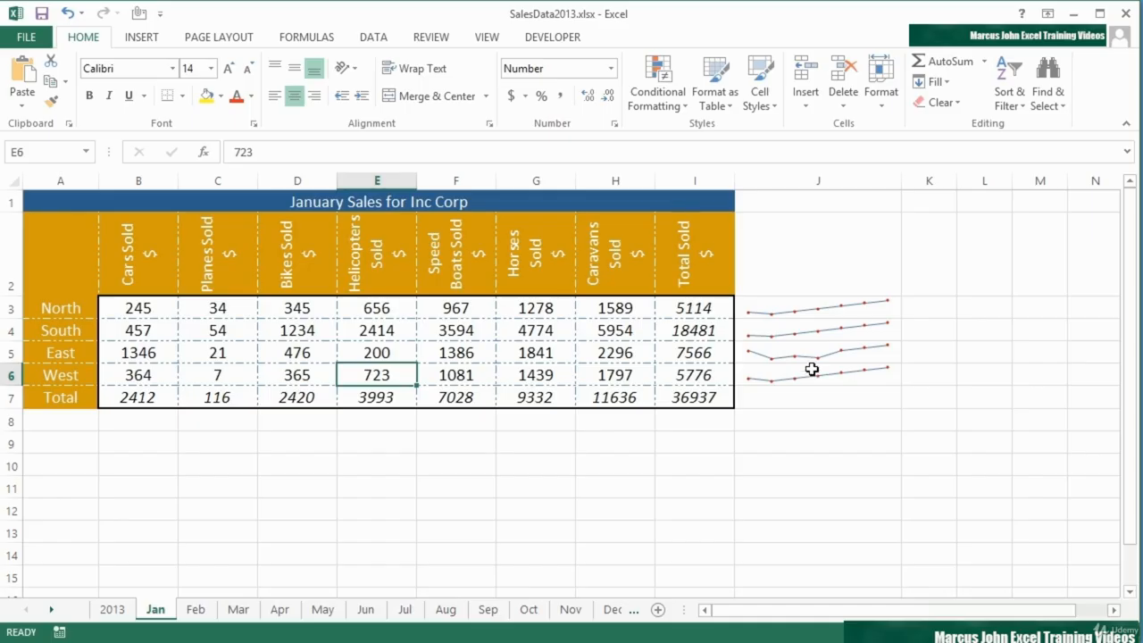
left_click(527, 375)
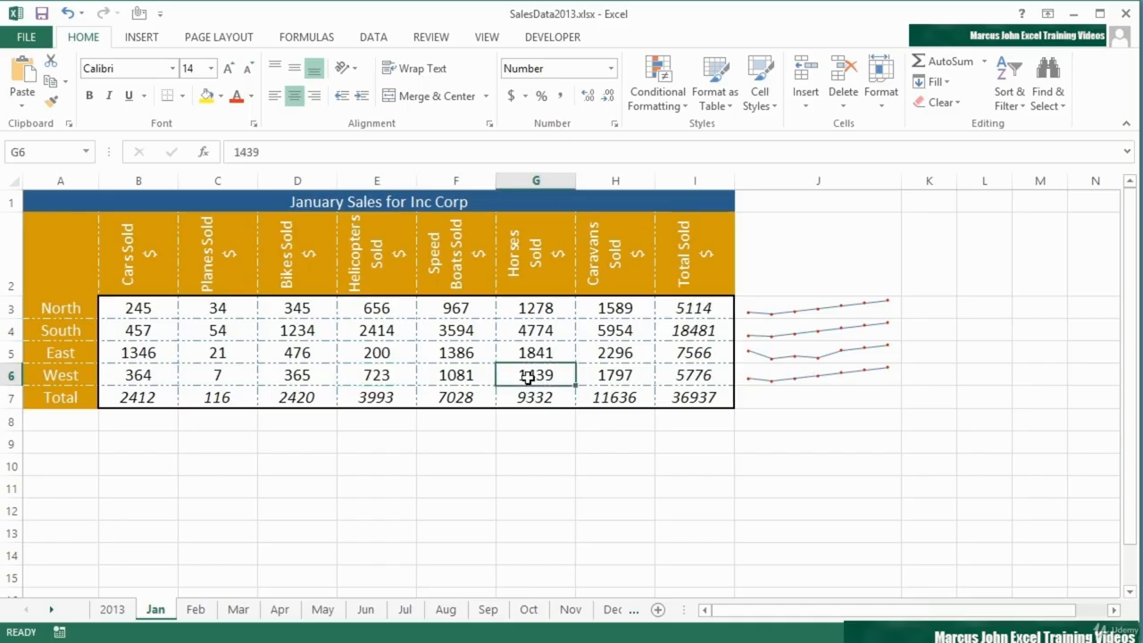
type("234")
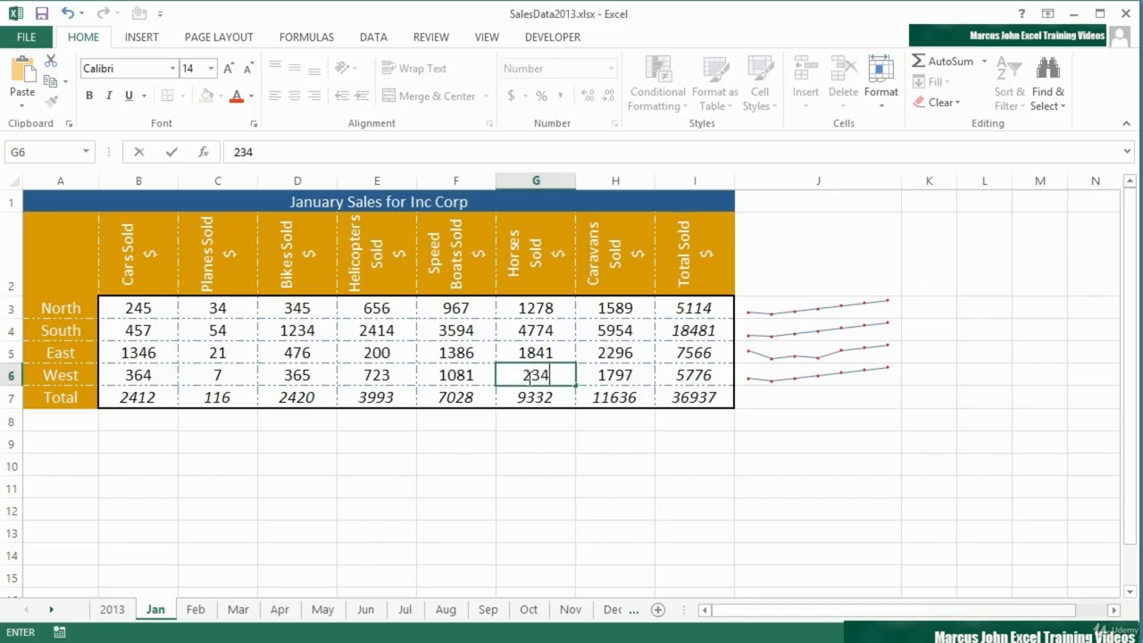
key("Return")
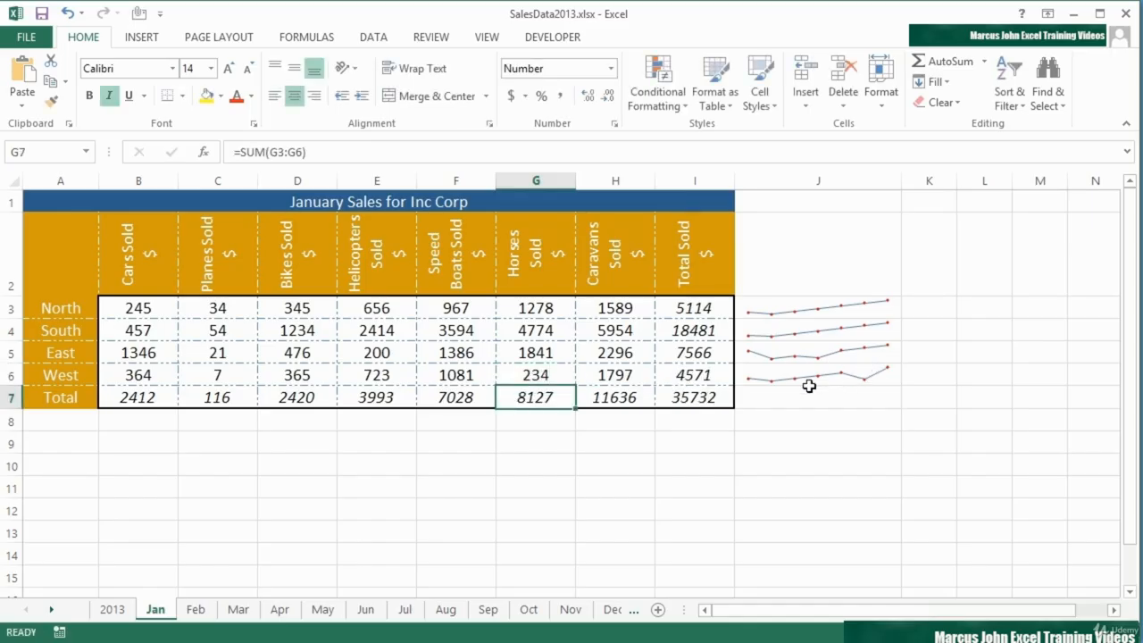
- Highlight the first and last points of the J3:J6 sparklines and turn off the general markers
left_click_drag(814, 305, 814, 375)
left_click(652, 41)
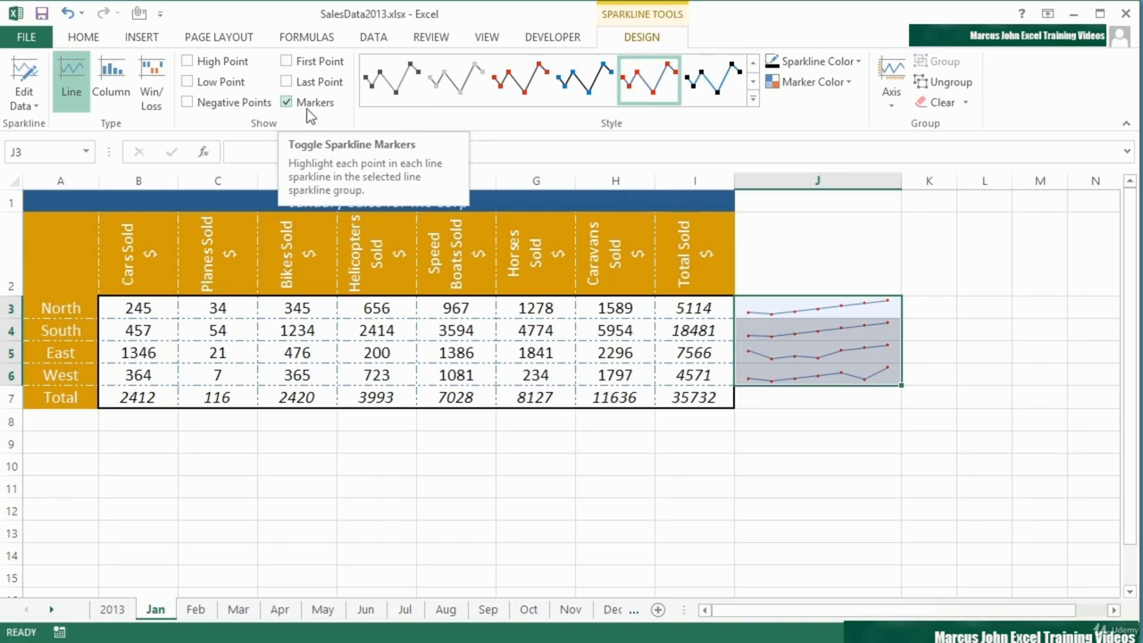
left_click(286, 82)
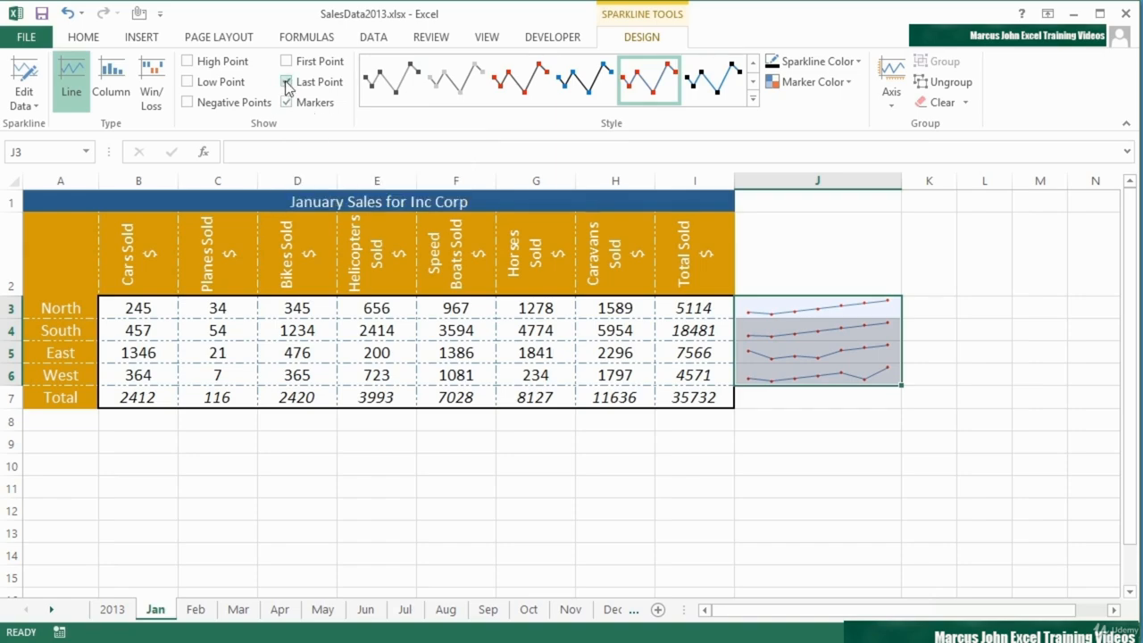
left_click(287, 61)
left_click(287, 103)
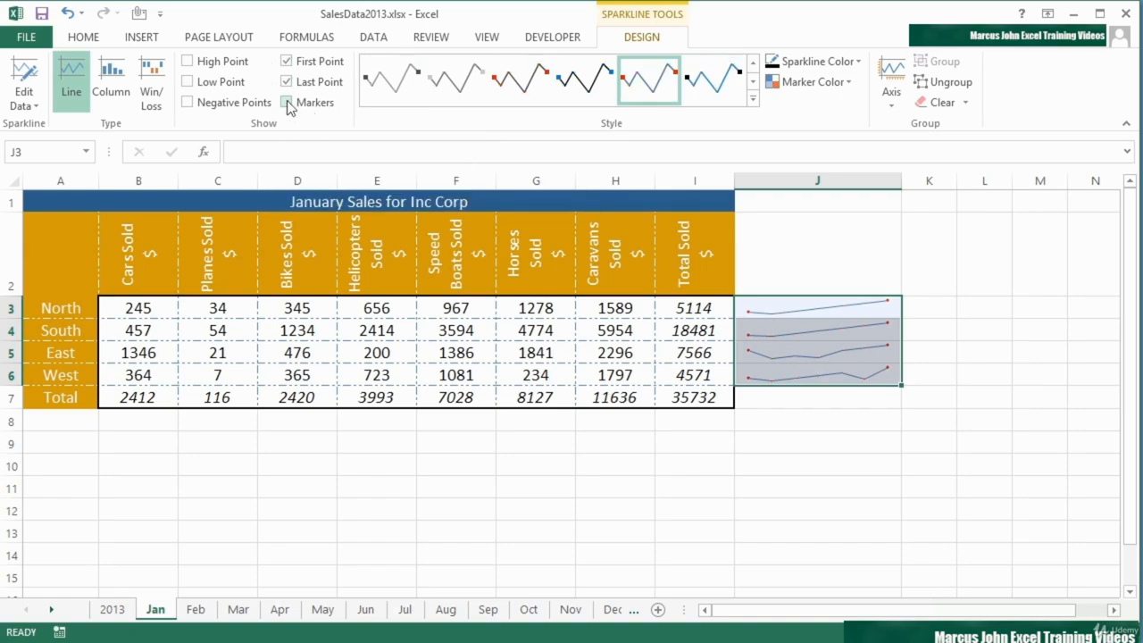
left_click(287, 102)
left_click(286, 103)
- Highlight the high and low points of the sparklines instead of the first and last points
left_click(189, 62)
left_click(286, 61)
left_click(287, 82)
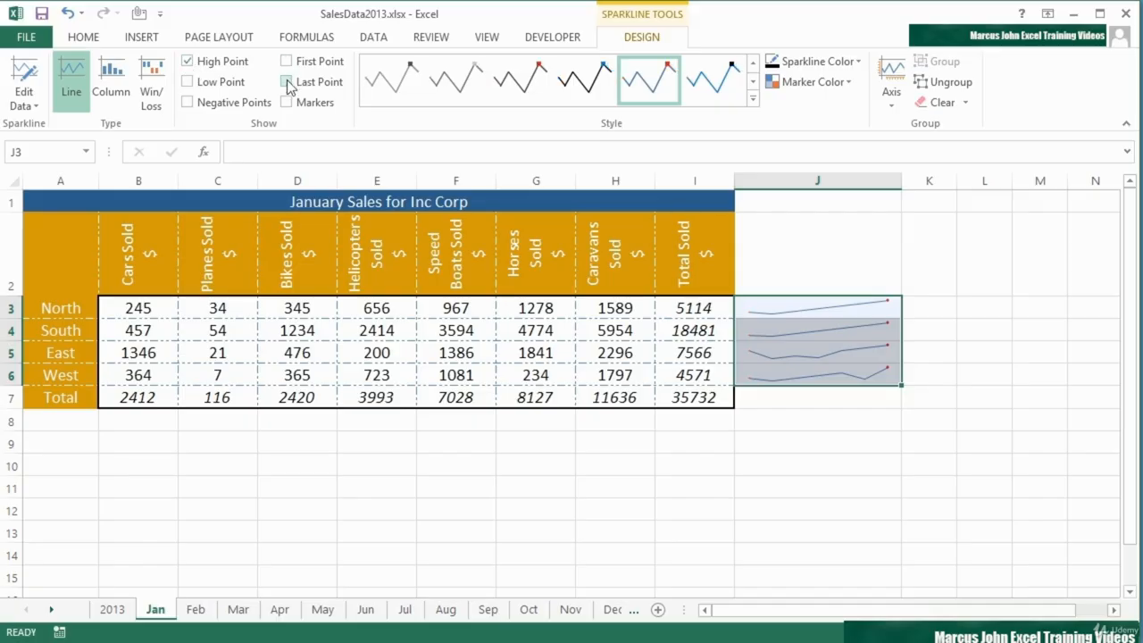
left_click(187, 82)
- Set West's Planes Sold value in C6 to 456
left_click(232, 376)
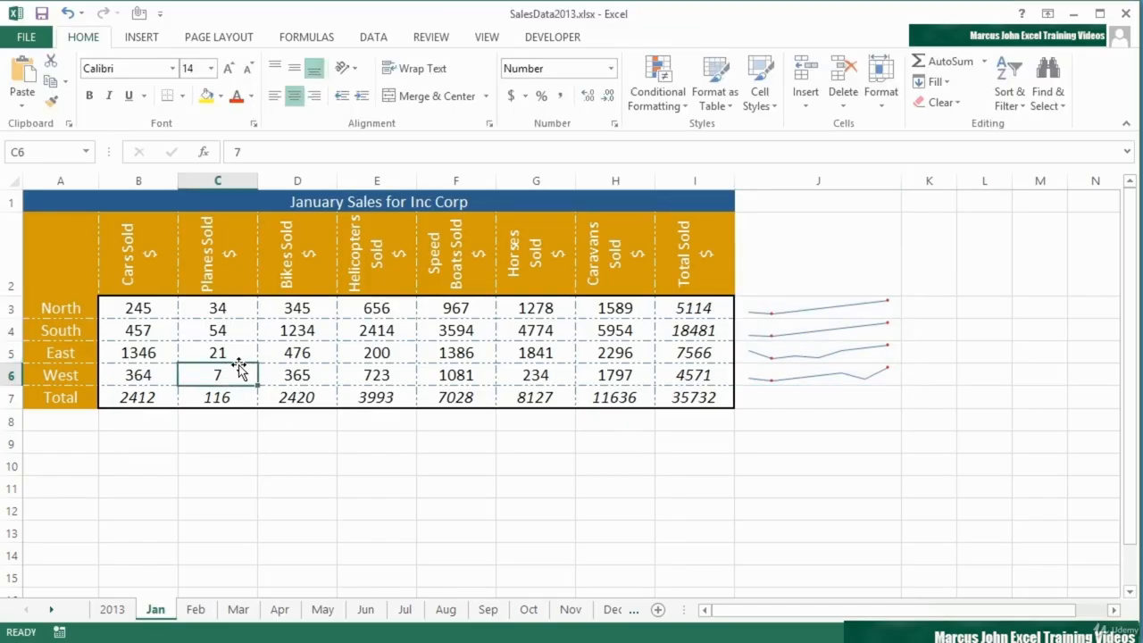
type("456")
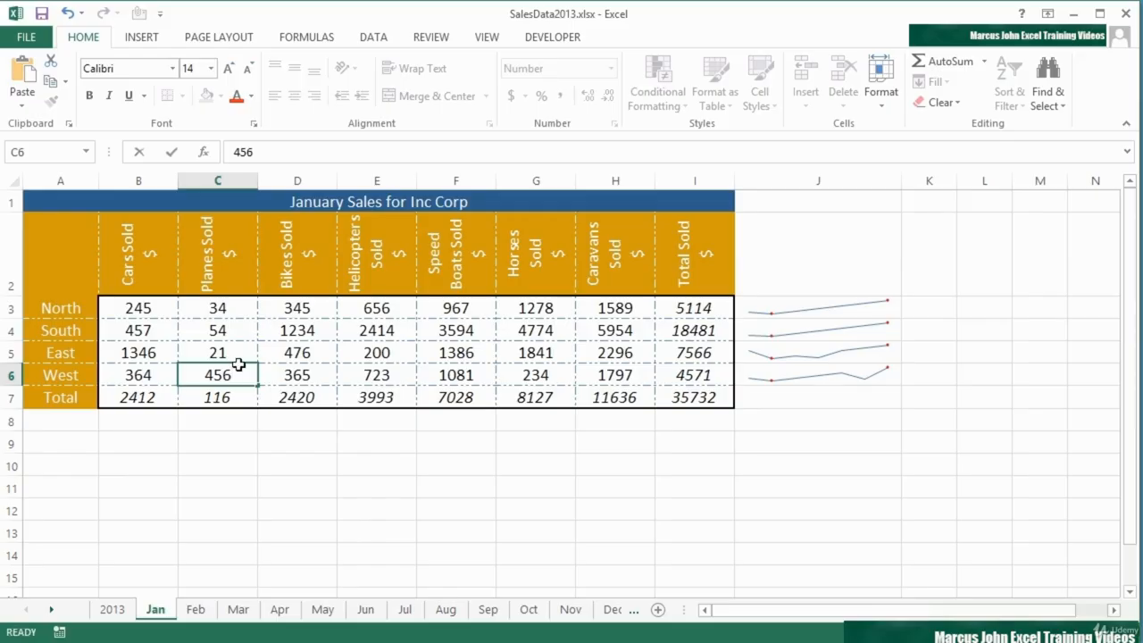
key("Return")
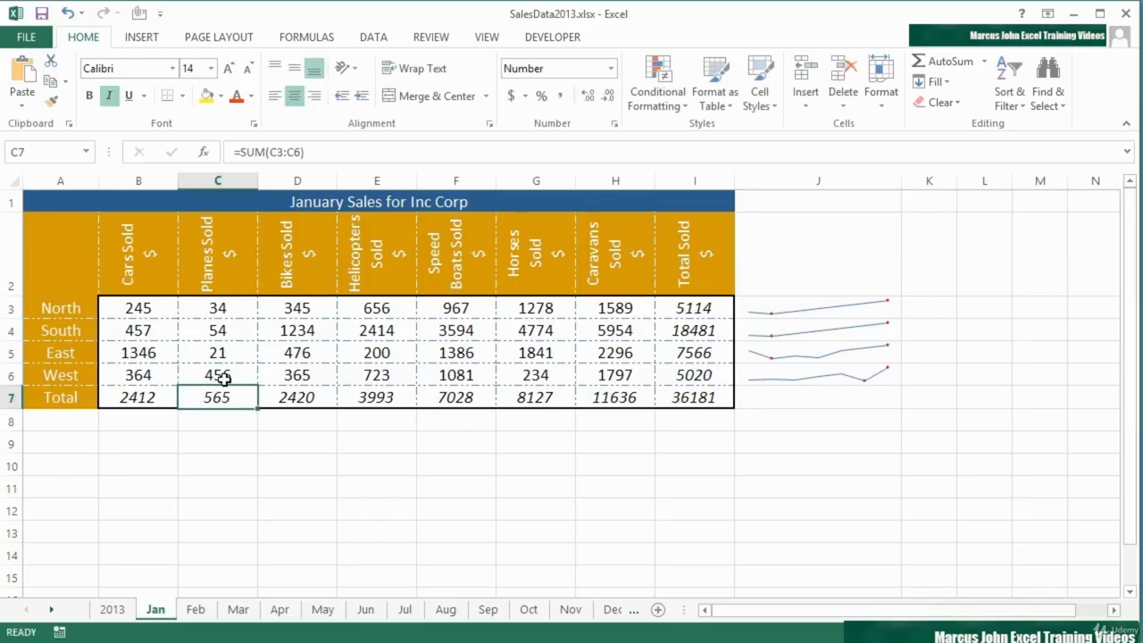
left_click(223, 379)
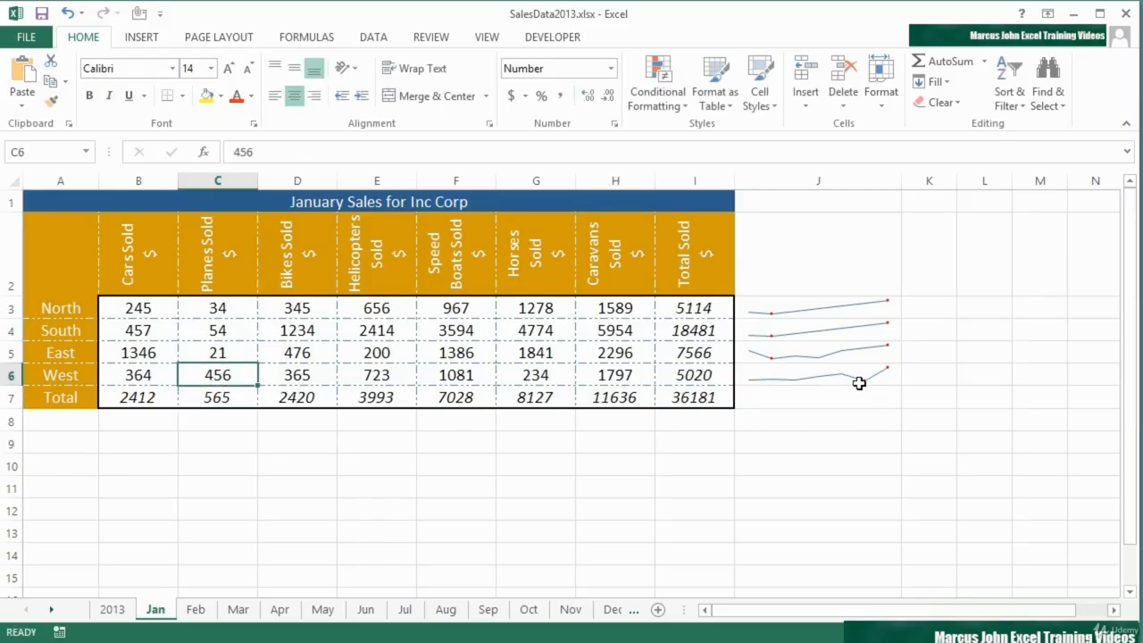
- Try the dark style with red points on the sparkline group, and settle on the black line style with blue points
left_click(811, 306)
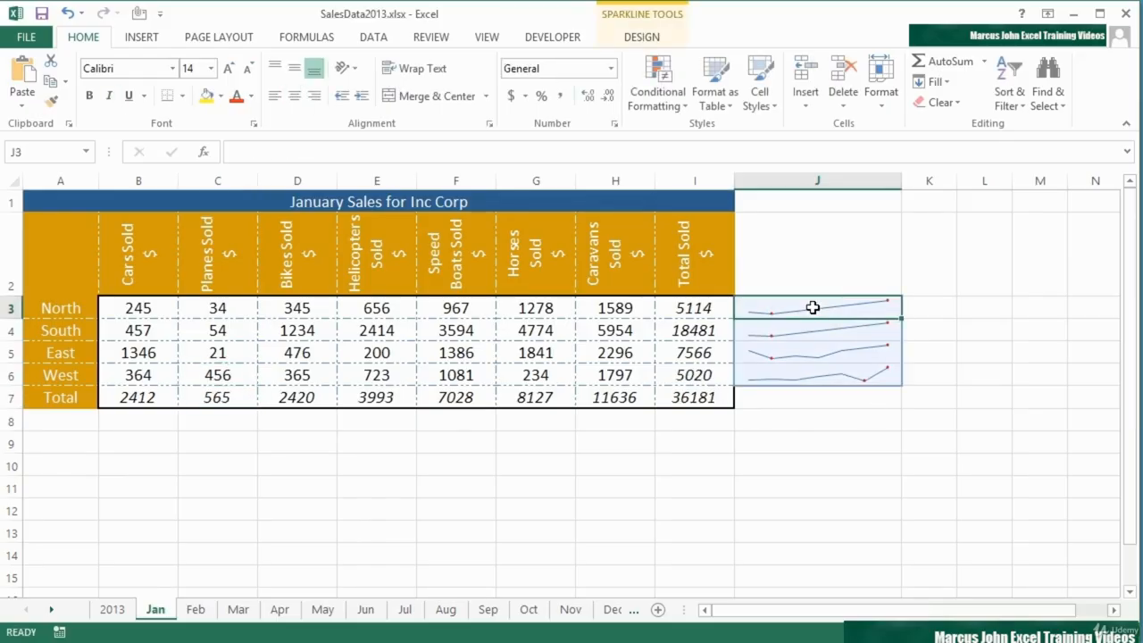
left_click(644, 38)
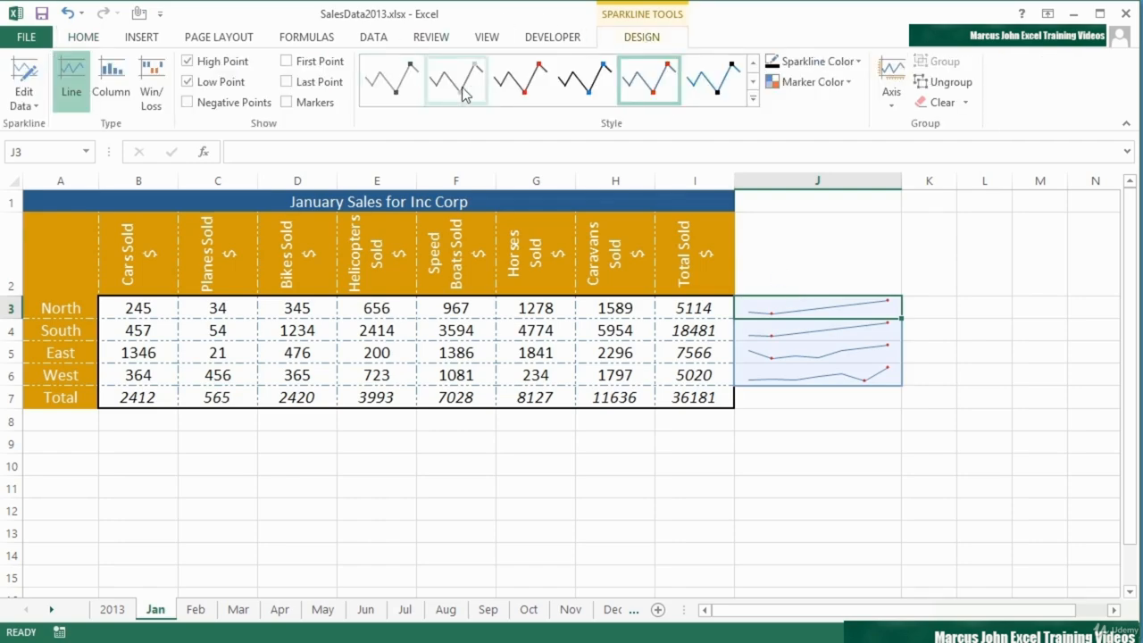
left_click(752, 100)
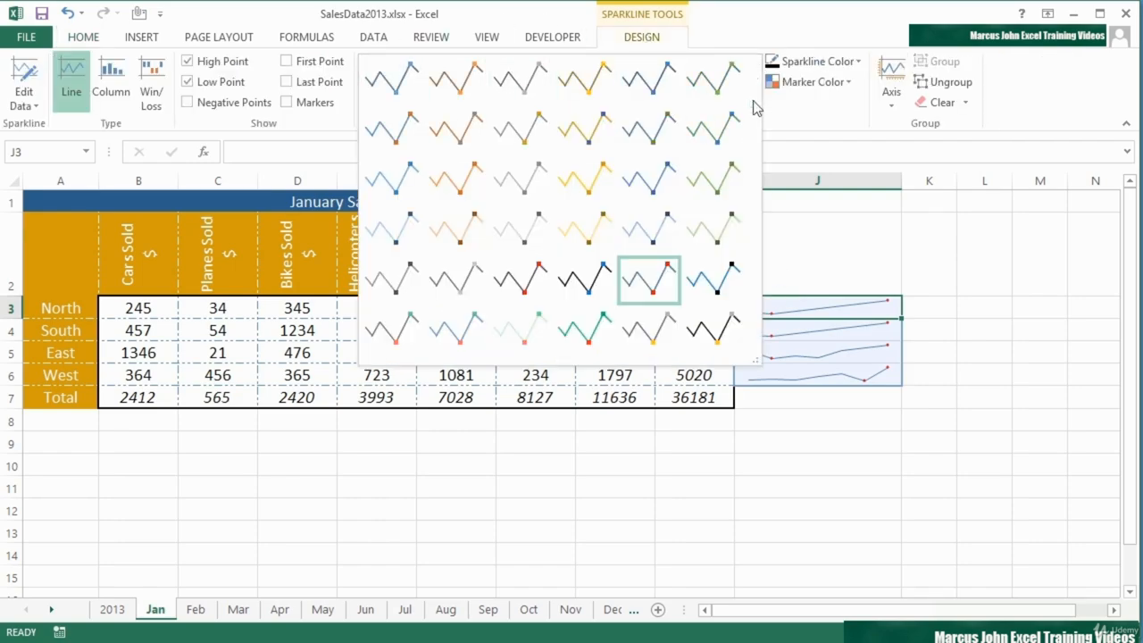
left_click(540, 280)
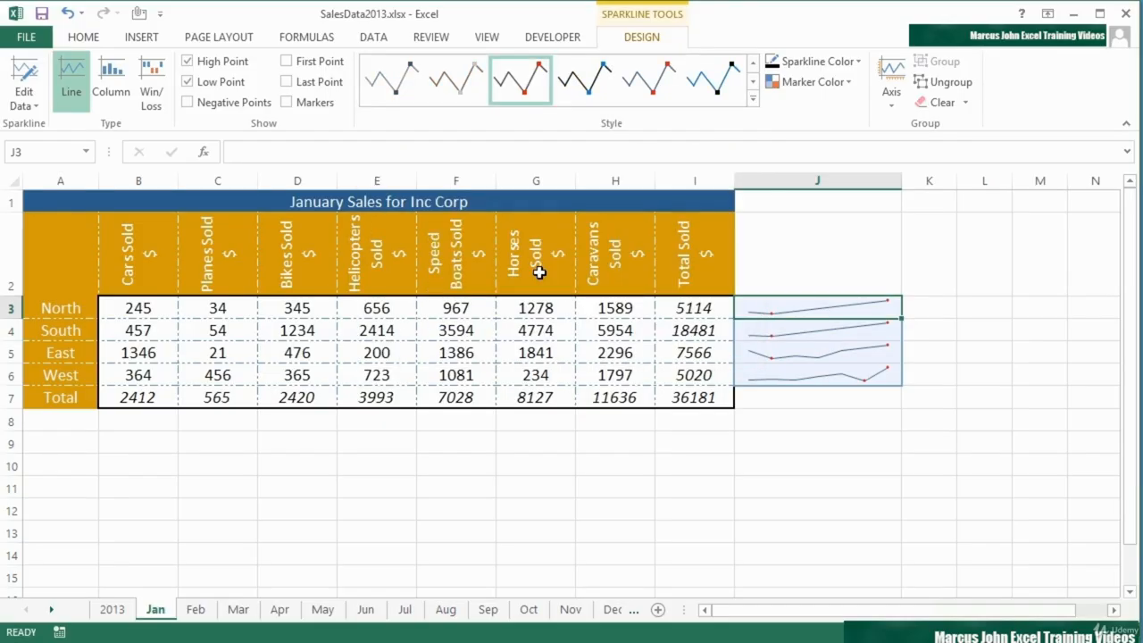
left_click(753, 105)
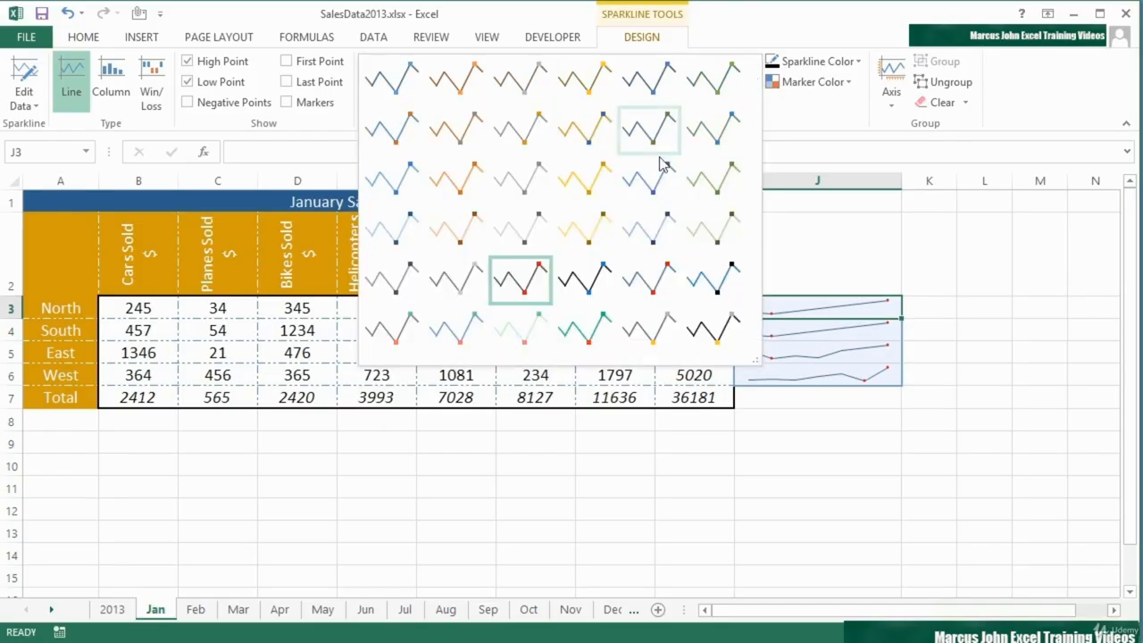
left_click(594, 275)
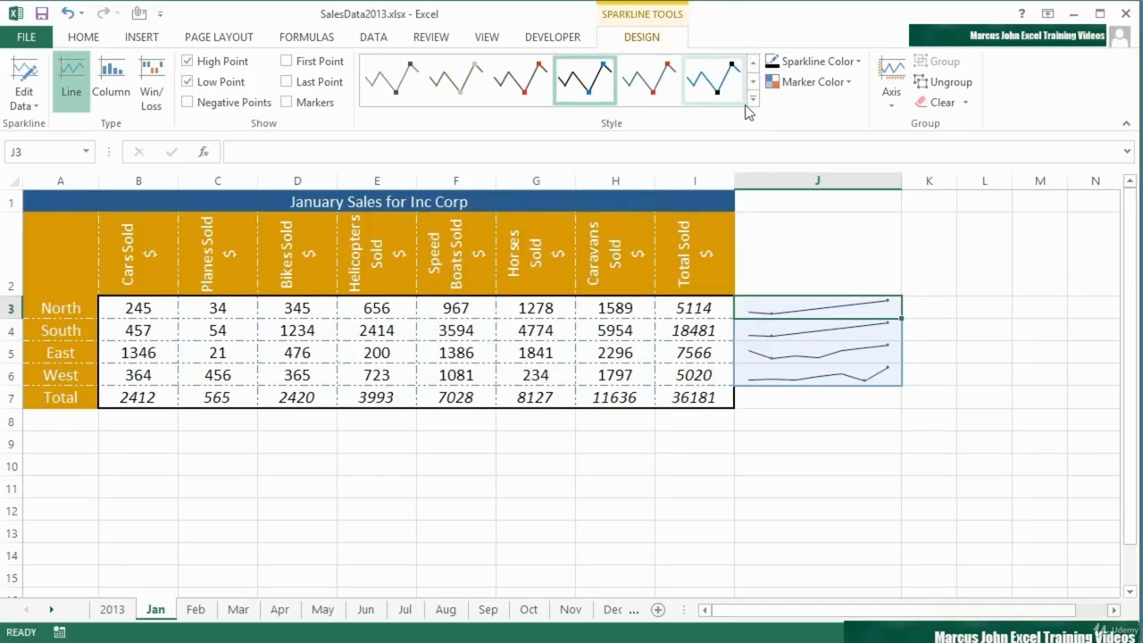
- Colour the J3:J6 sparklines Orange, Accent 2 and give them red markers
left_click(856, 63)
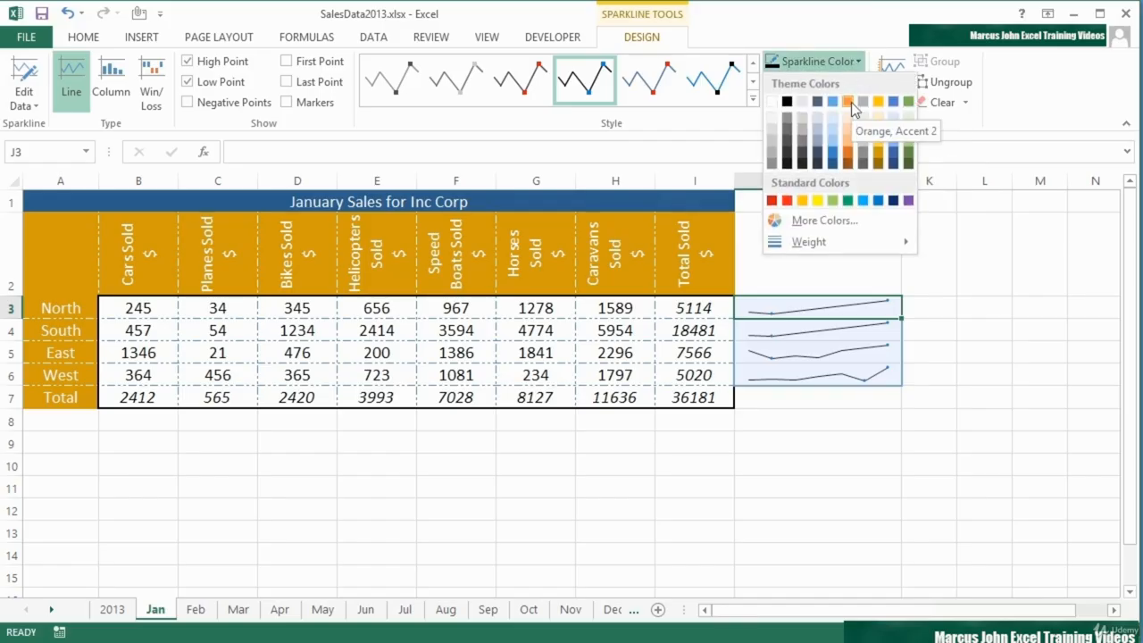
left_click(851, 102)
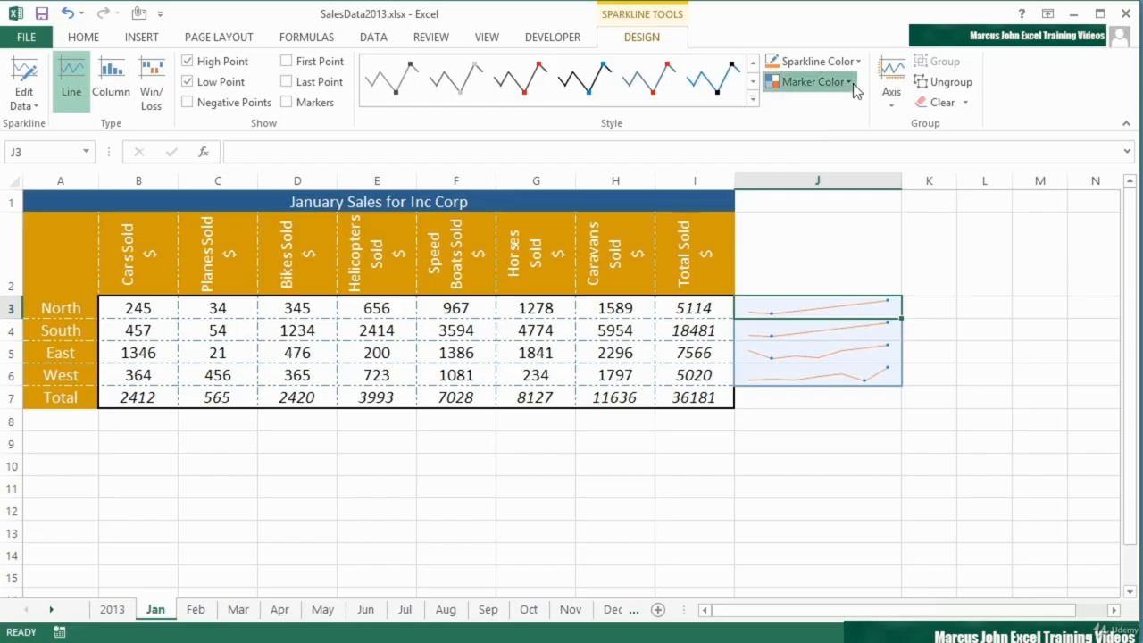
left_click(850, 82)
mouse_move(853, 130)
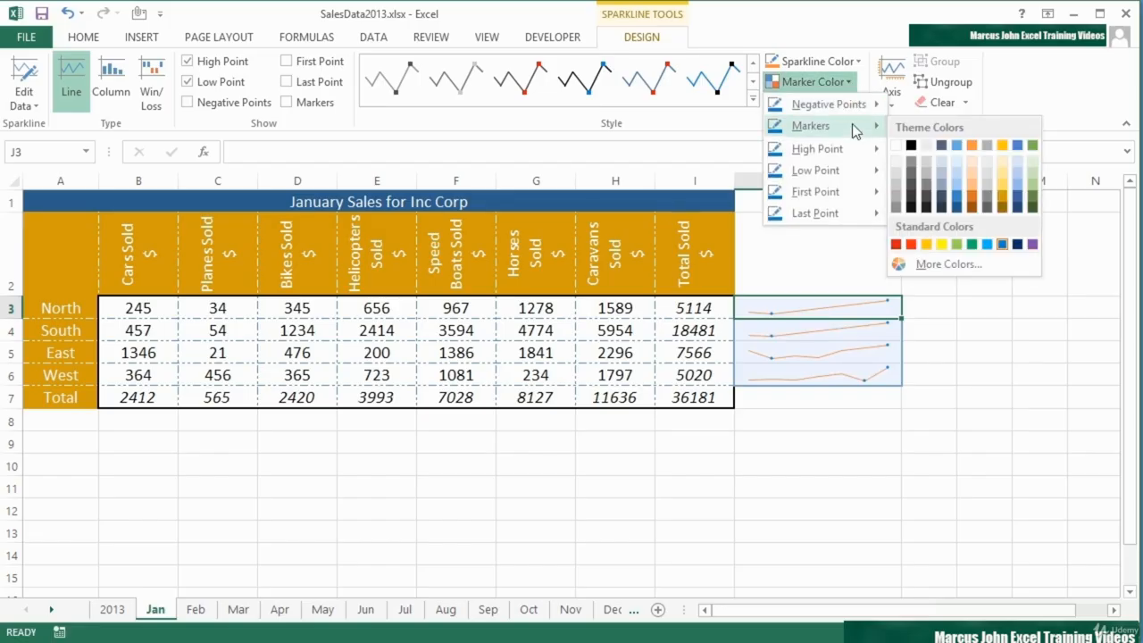
mouse_move(841, 179)
left_click(911, 245)
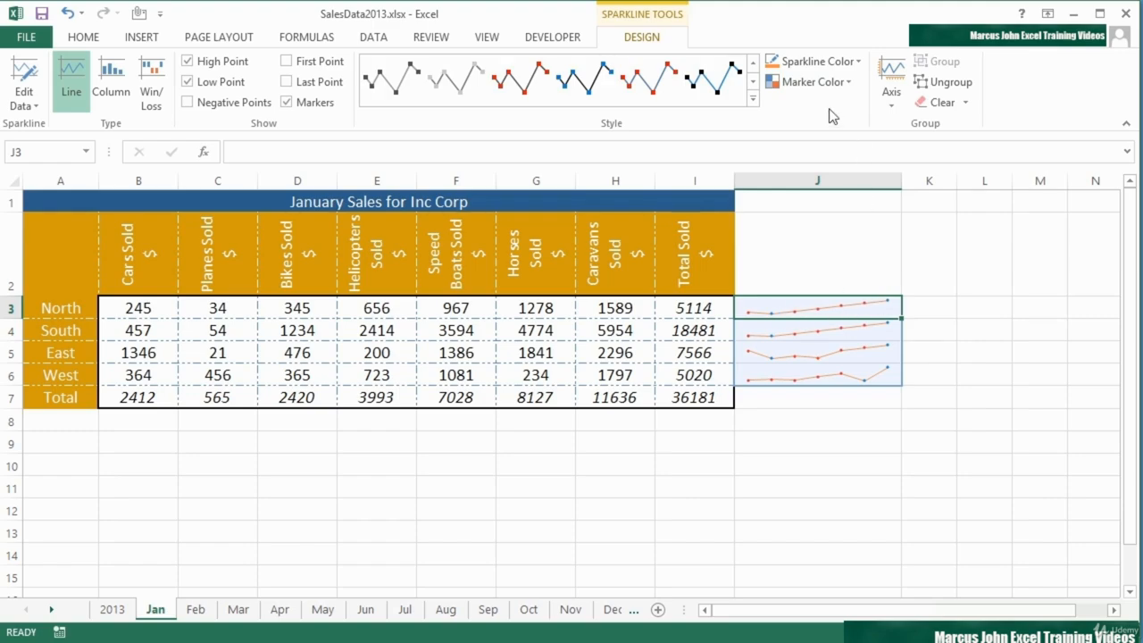
- Set both the minimum and maximum vertical axis values of the J3:J6 sparklines to Same for All Sparklines
left_click(888, 105)
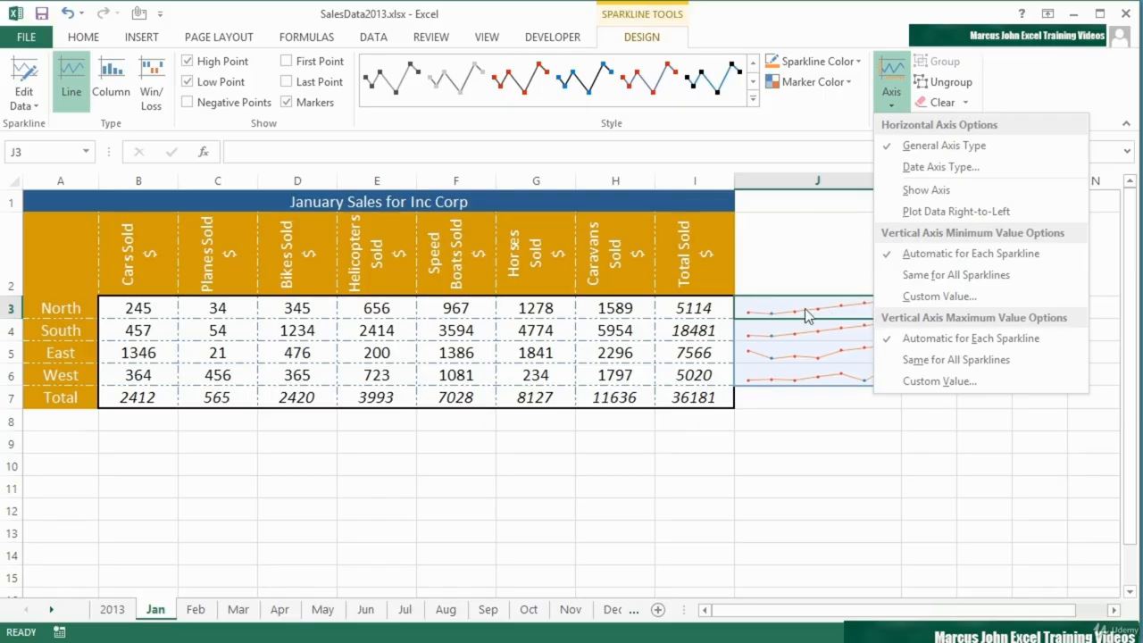
left_click(924, 277)
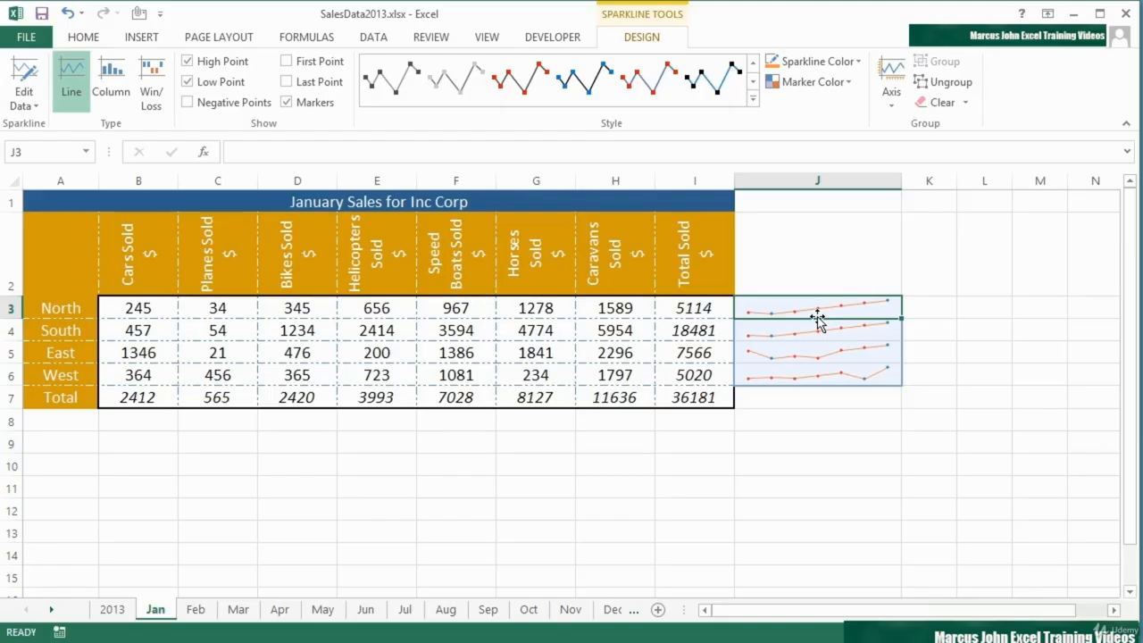
left_click(892, 98)
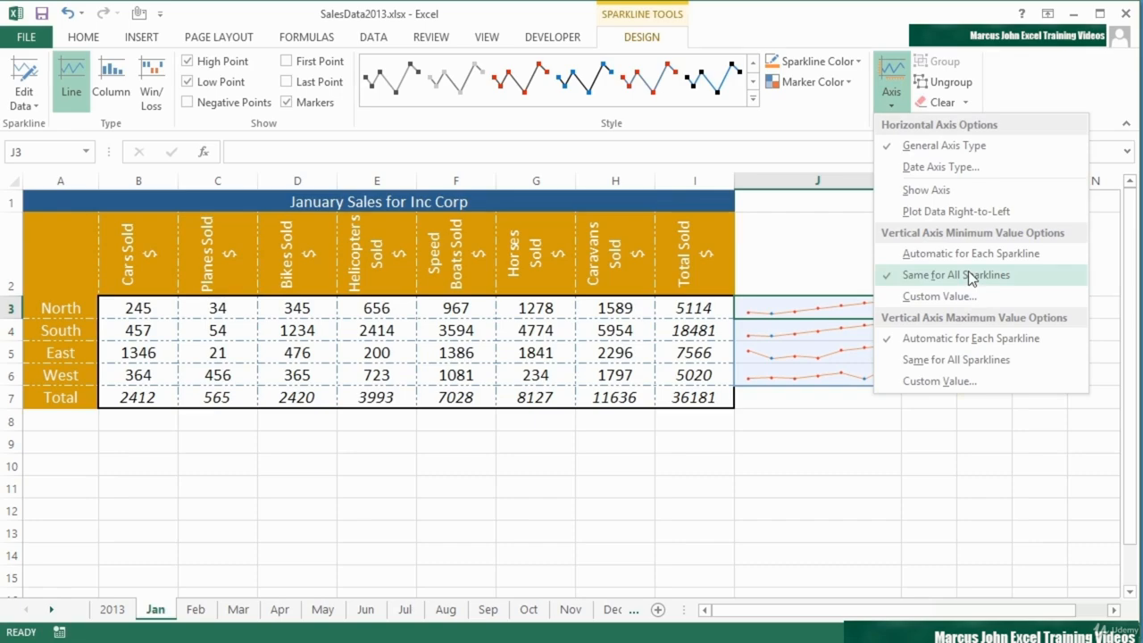
left_click(949, 360)
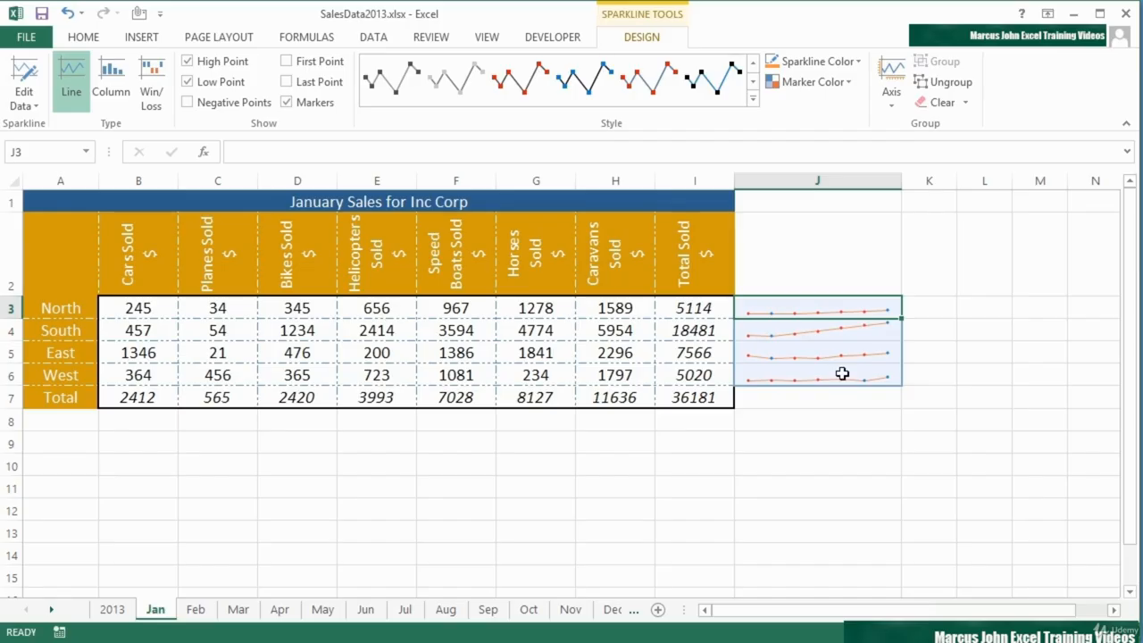
- Return the group's vertical axis maximum and minimum to Automatic for Each Sparkline
left_click(890, 100)
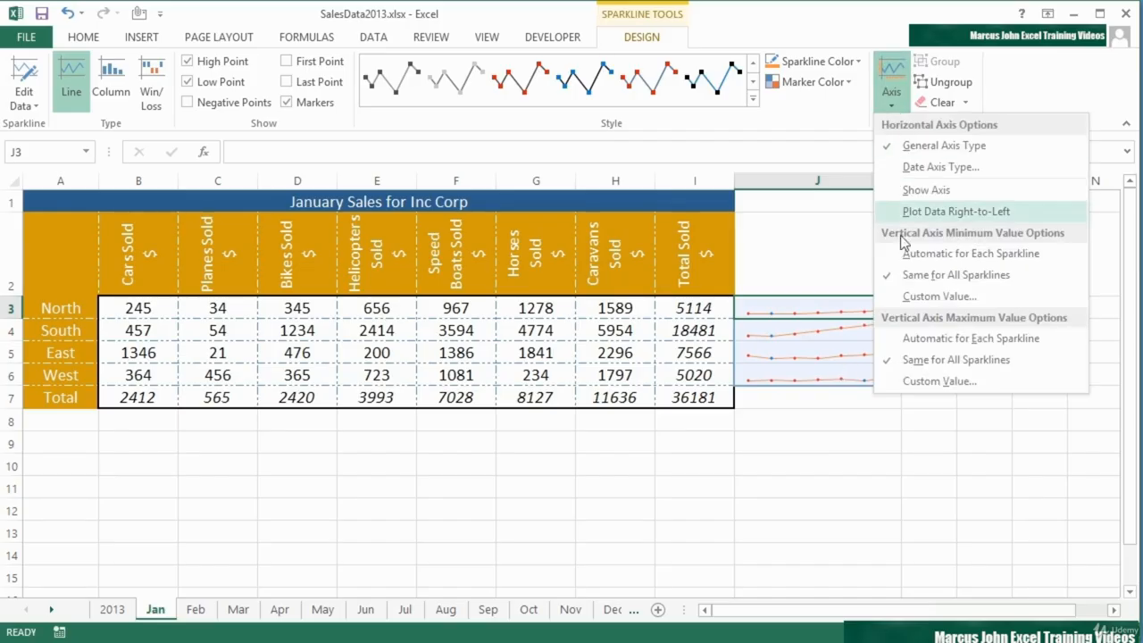
left_click(919, 337)
left_click(890, 100)
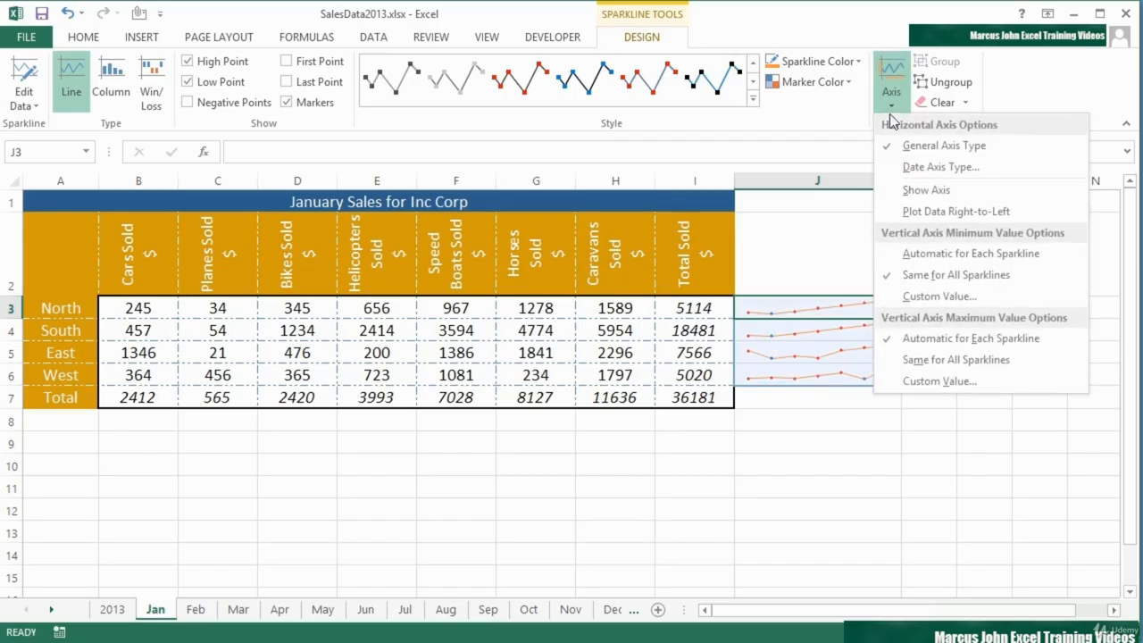
left_click(936, 258)
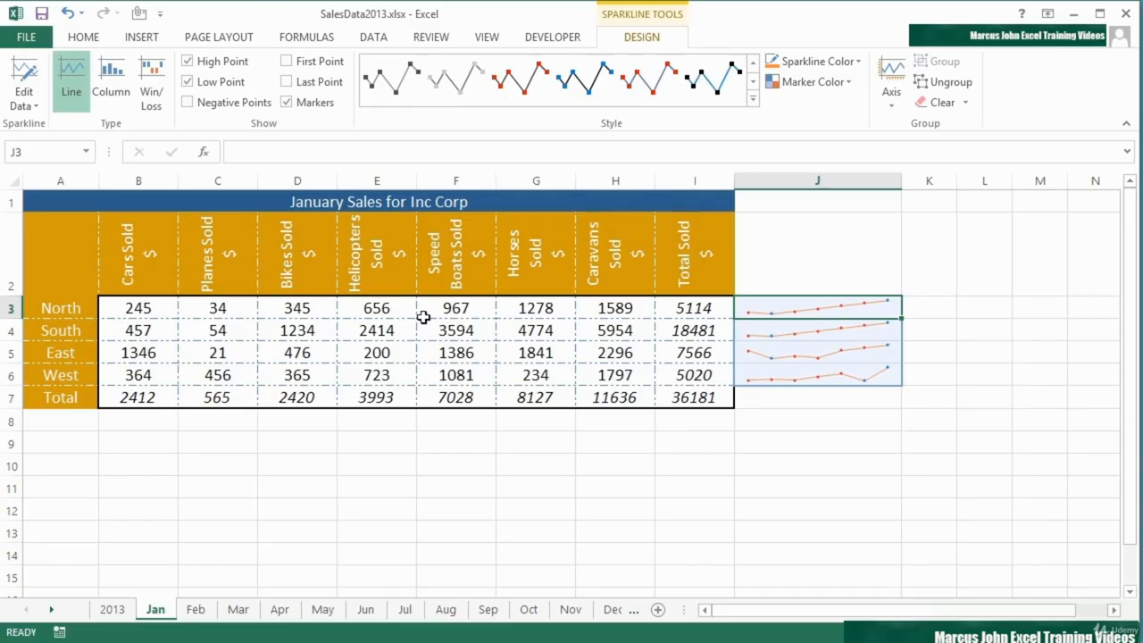
- Replace North's sales figures in B3:H3 with 23, 4, 5, 65, 6, 43 and 45
left_click(166, 317)
type("23")
key("Tab")
type("4")
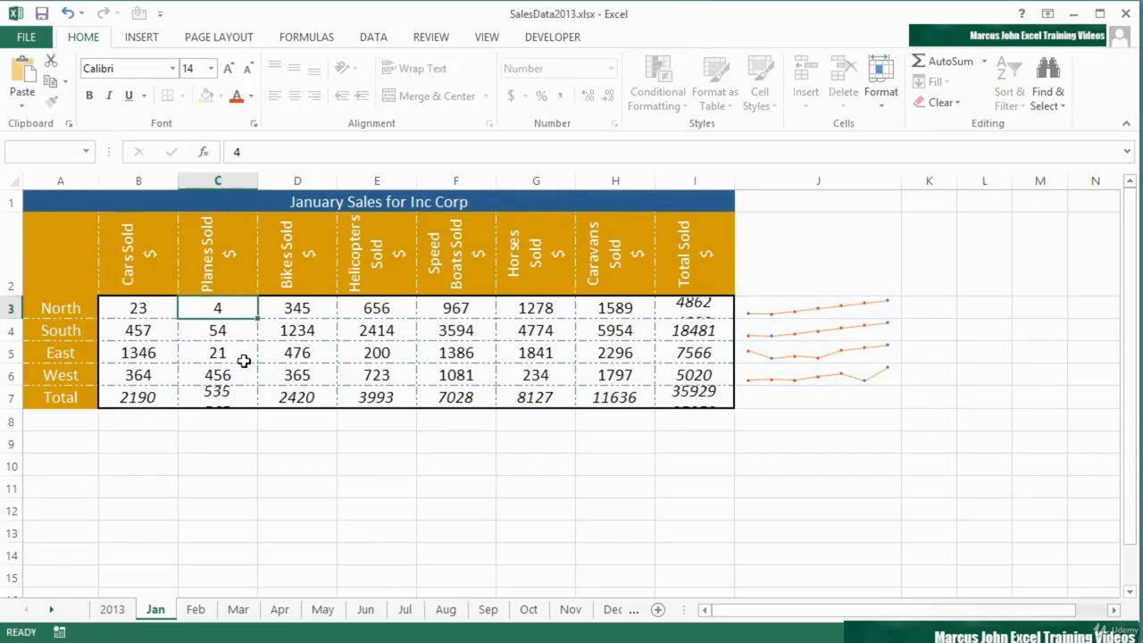
key("Tab")
type("5")
key("Tab")
type("65")
key("Tab")
type("6")
key("Tab")
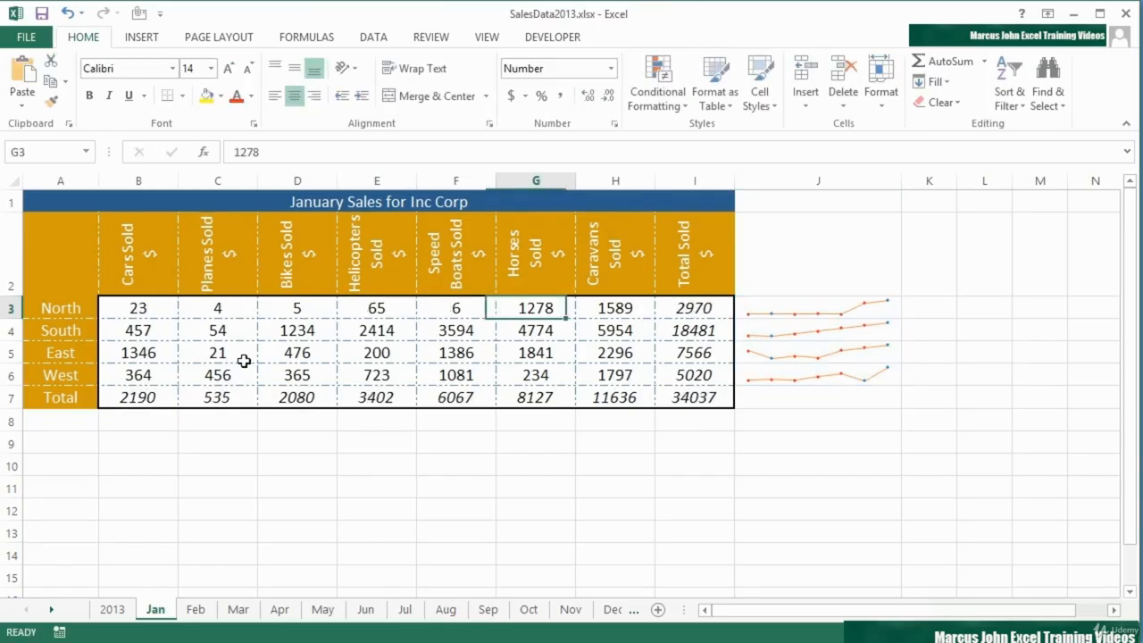
type("43")
key("Tab")
type("45")
key("Down")
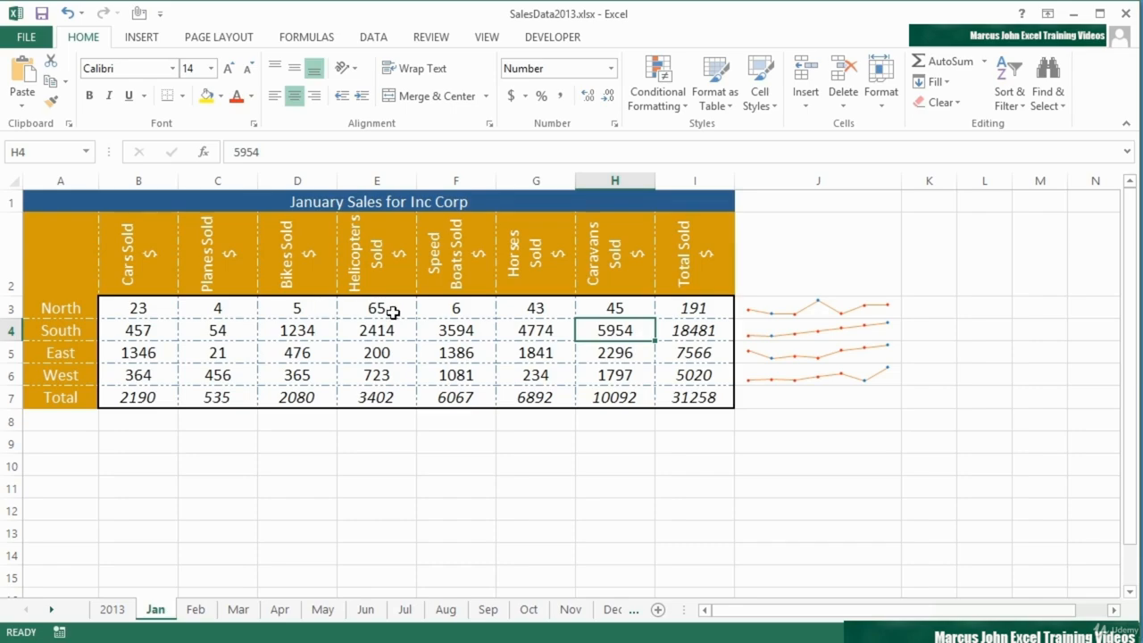
- Apply Same for All Sparklines again to the vertical axis minimum and maximum of the J3:J6 group
left_click(812, 306)
left_click(644, 39)
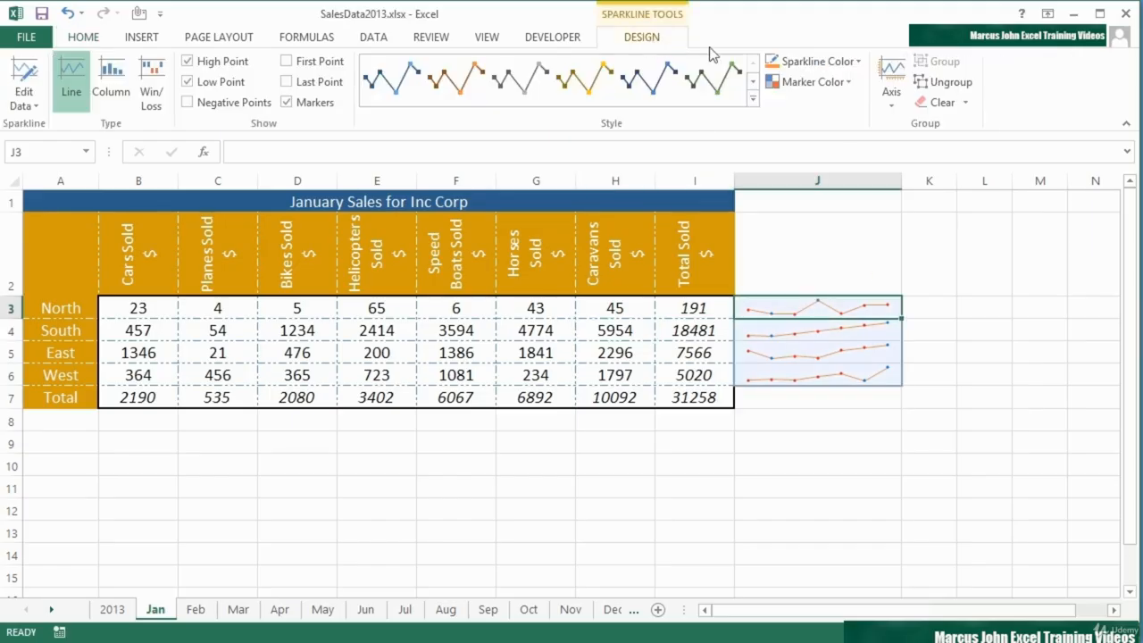
left_click(896, 100)
left_click(939, 272)
left_click(895, 101)
left_click(930, 359)
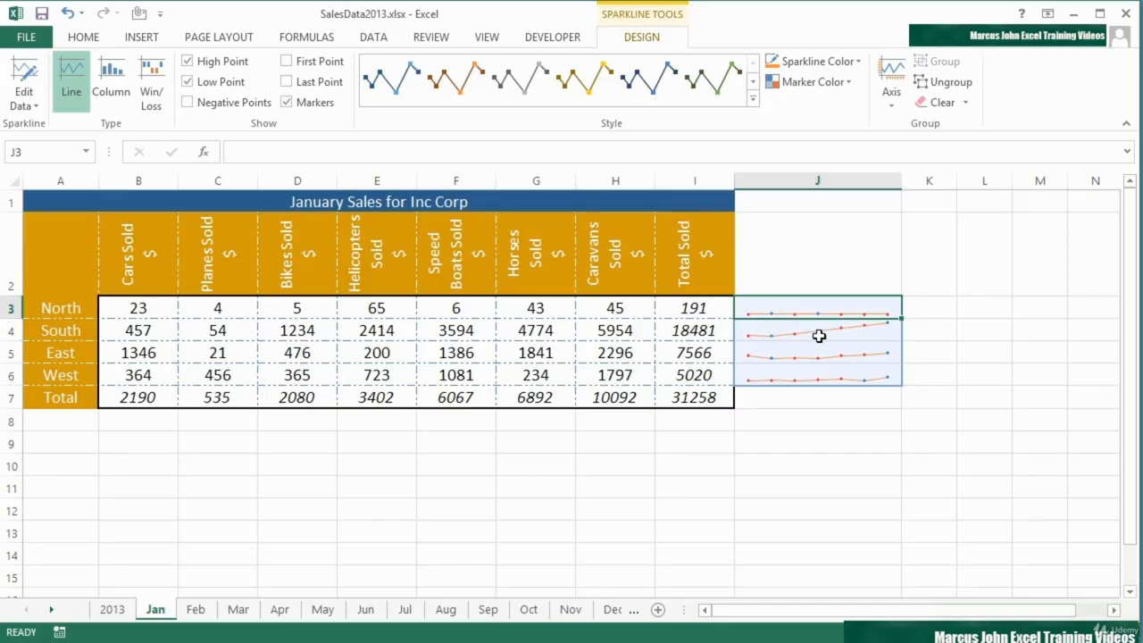
- Restore Automatic for Each Sparkline for the vertical axis minimum and maximum of the J3:J6 group
left_click(892, 100)
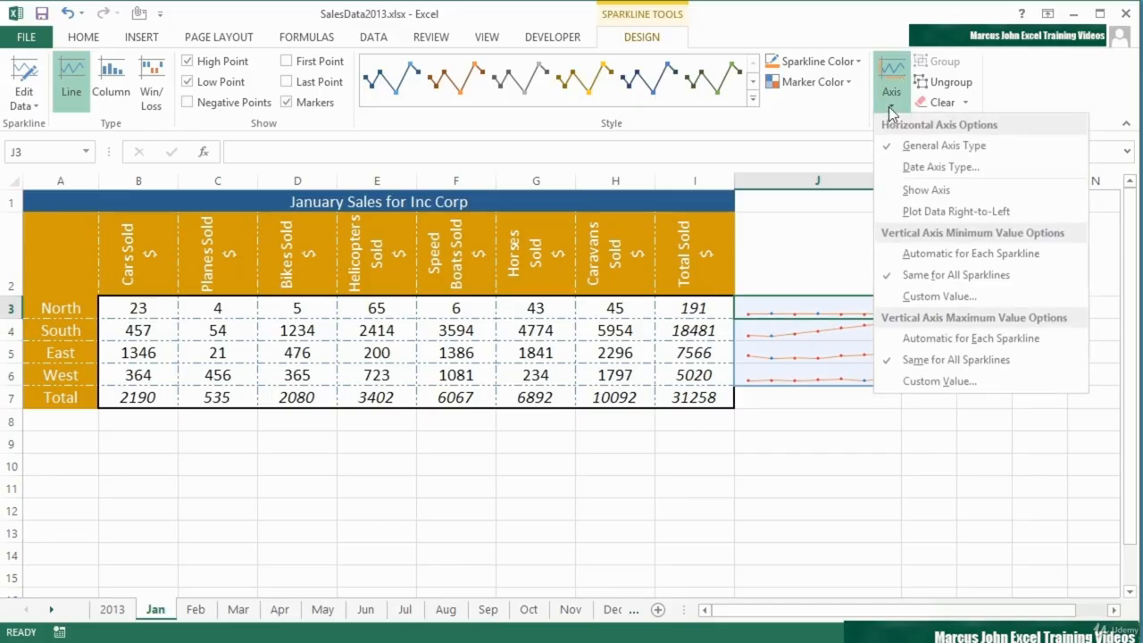
left_click(937, 254)
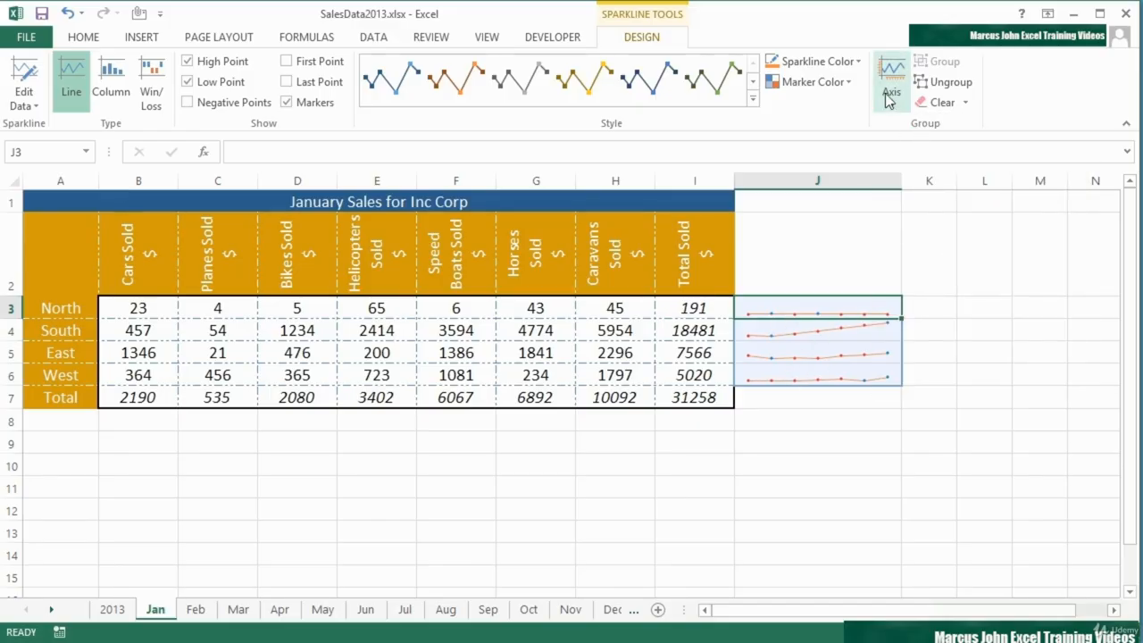
left_click(892, 89)
left_click(937, 339)
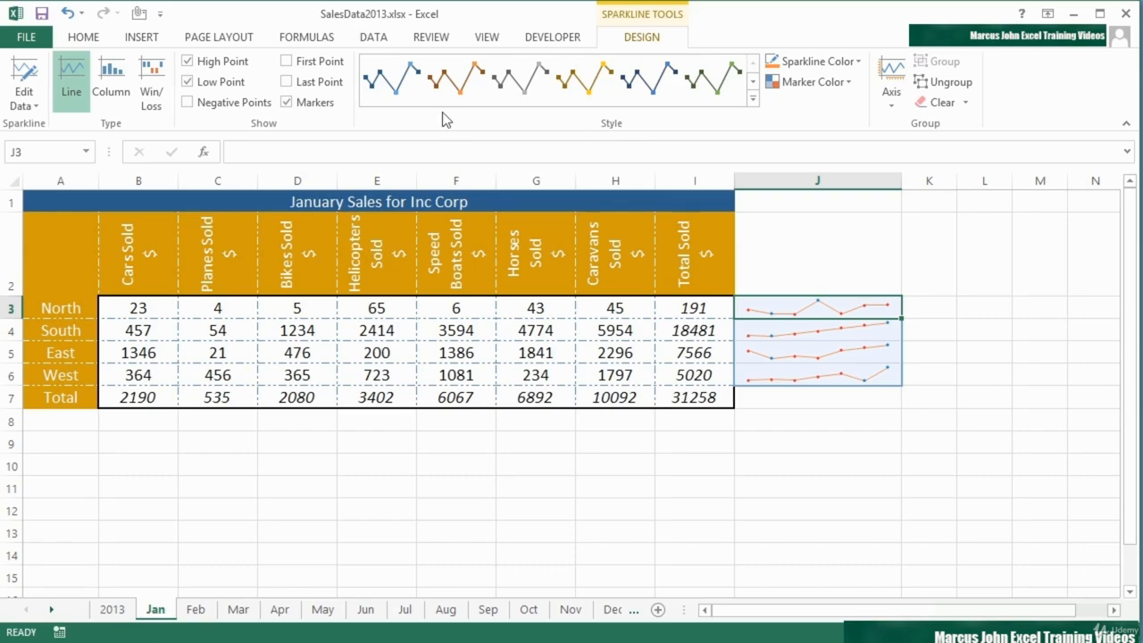
- Convert the J3:J6 sparklines to columns, try the Win/Loss type, and settle on Column
left_click(110, 95)
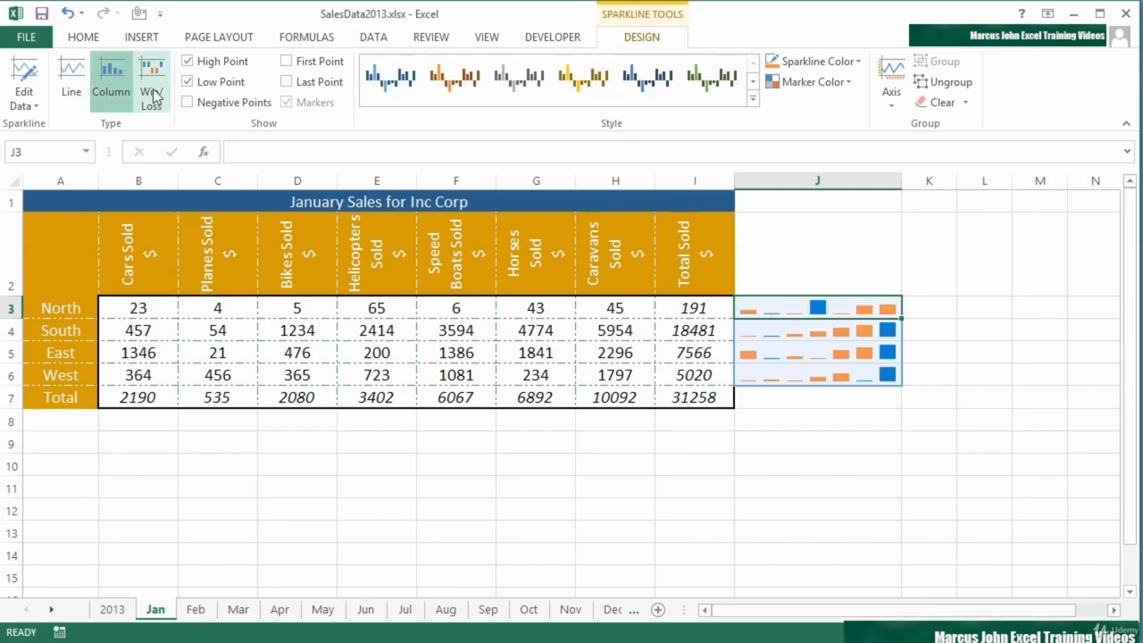
left_click(154, 95)
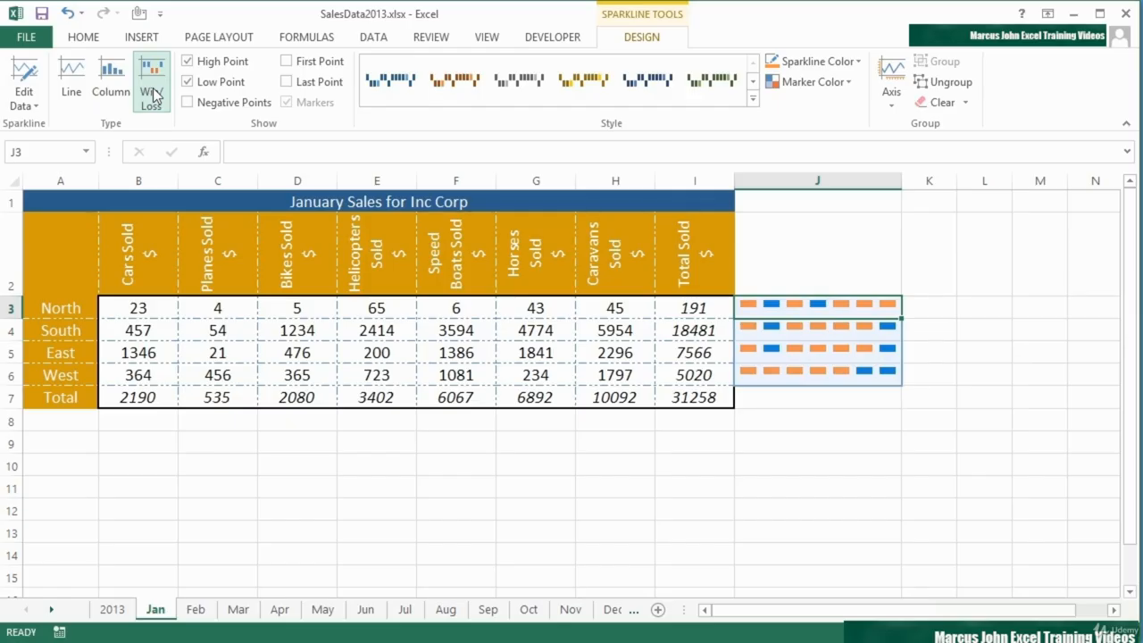
left_click(114, 95)
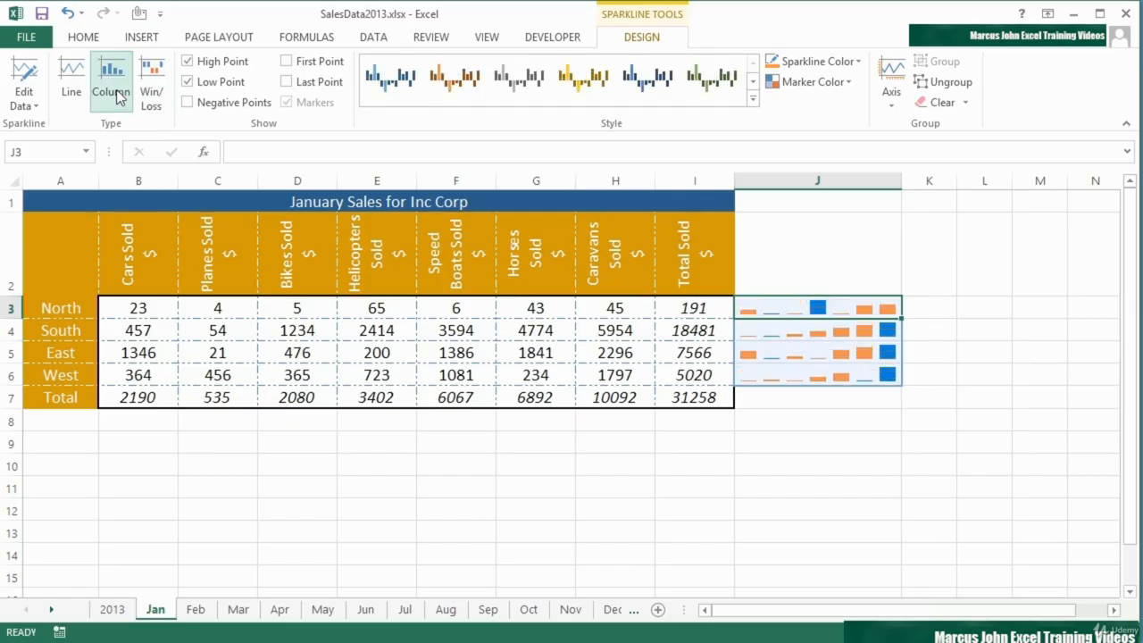
- Turn off the high and low point highlights on the column sparklines
left_click(187, 81)
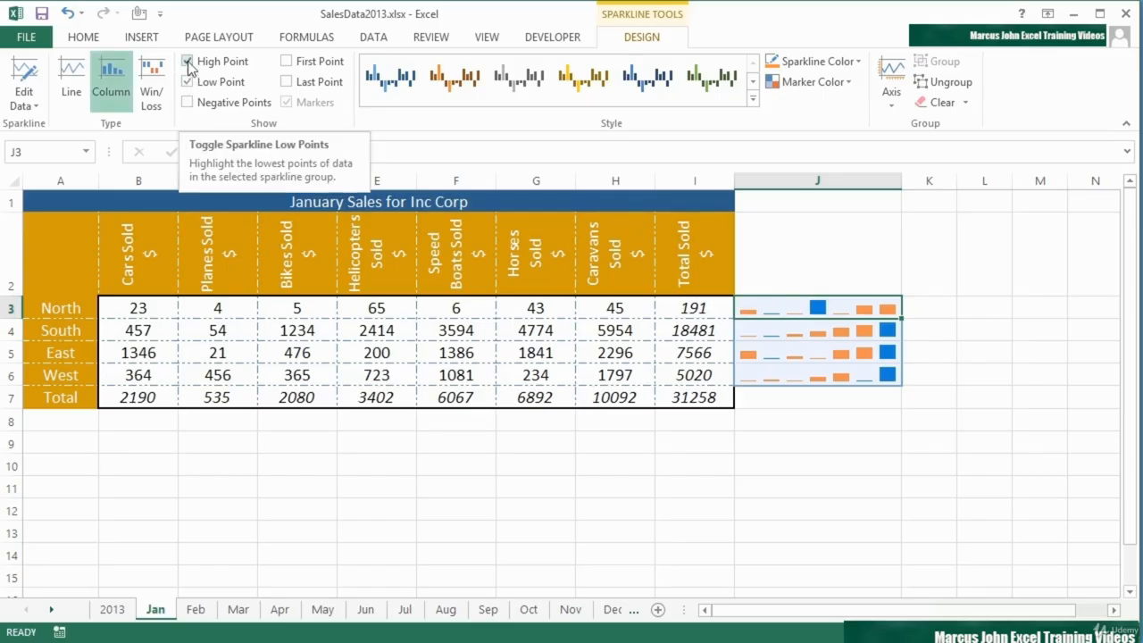
left_click(189, 64)
left_click(189, 80)
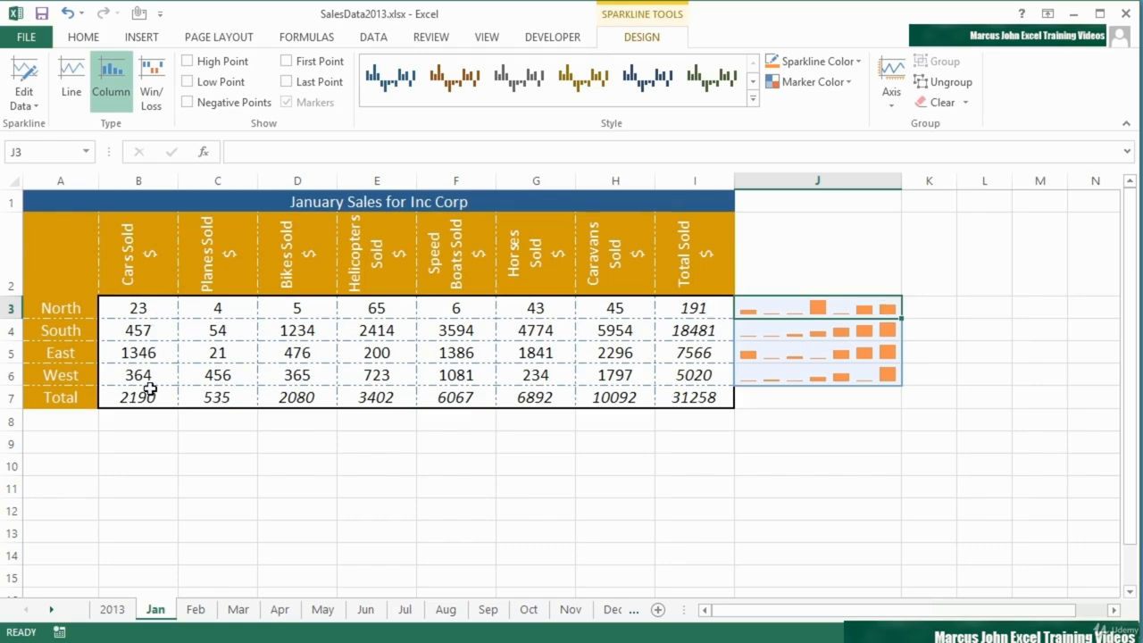
- Insert line sparklines in B8:H8 below the totals, using the regional sales data in B3:H6
left_click(142, 424)
left_click_drag(314, 425, 617, 429)
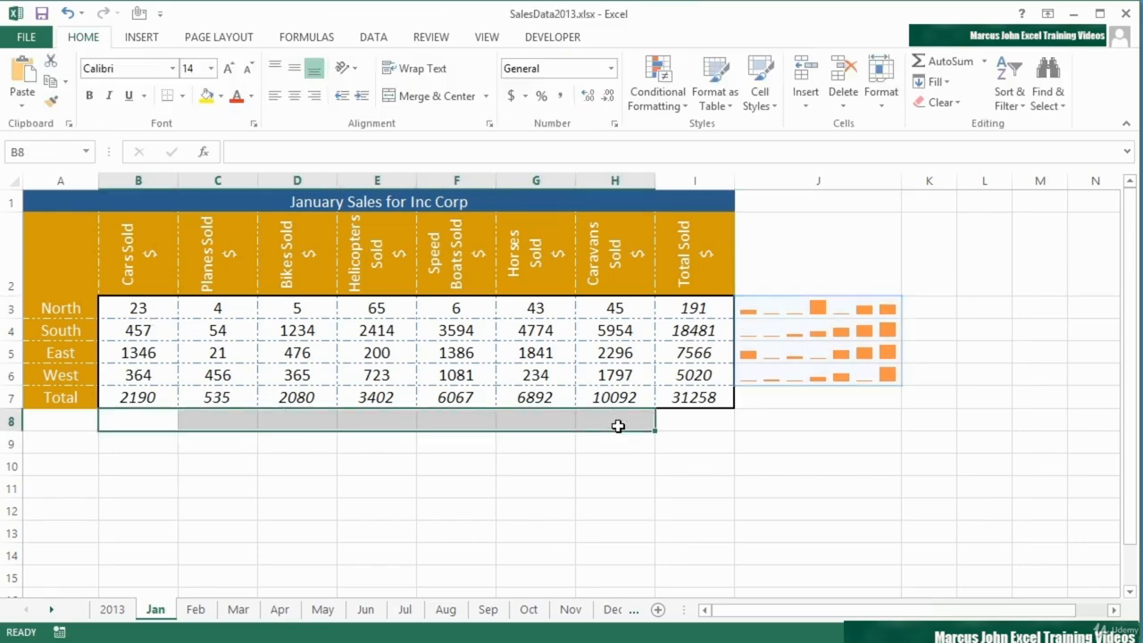
left_click(149, 41)
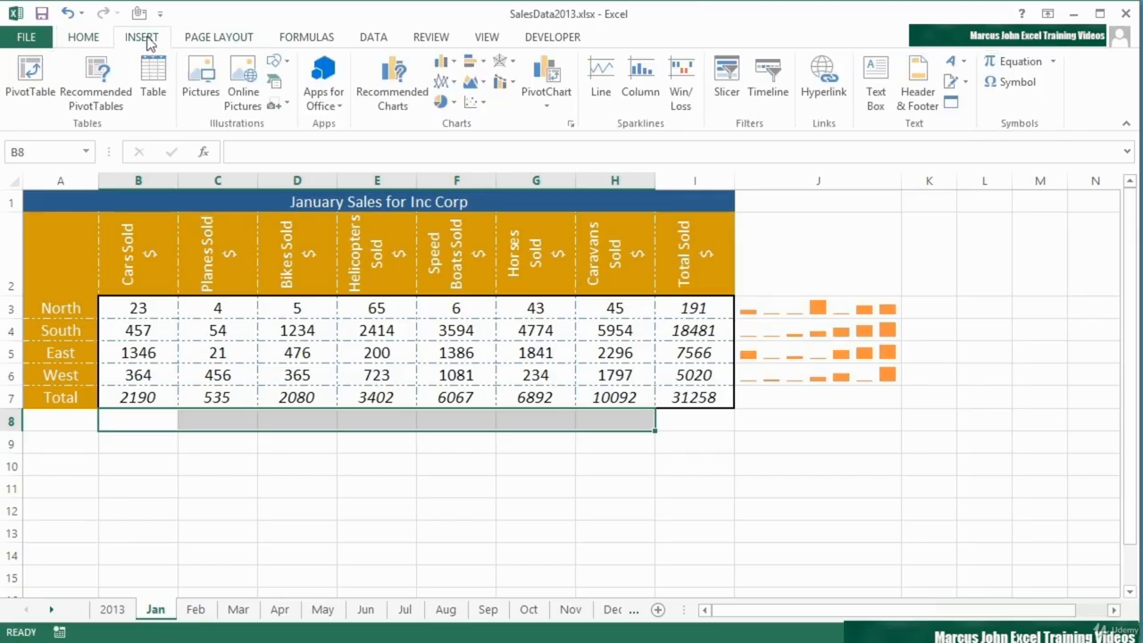
left_click(601, 94)
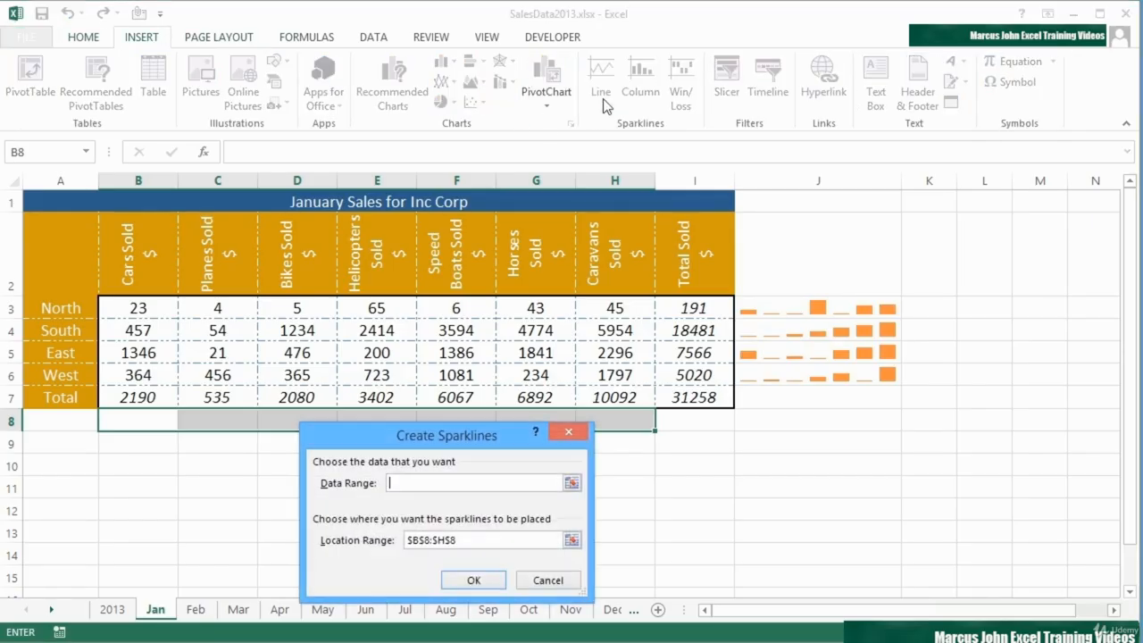
left_click_drag(143, 309, 591, 375)
left_click(490, 576)
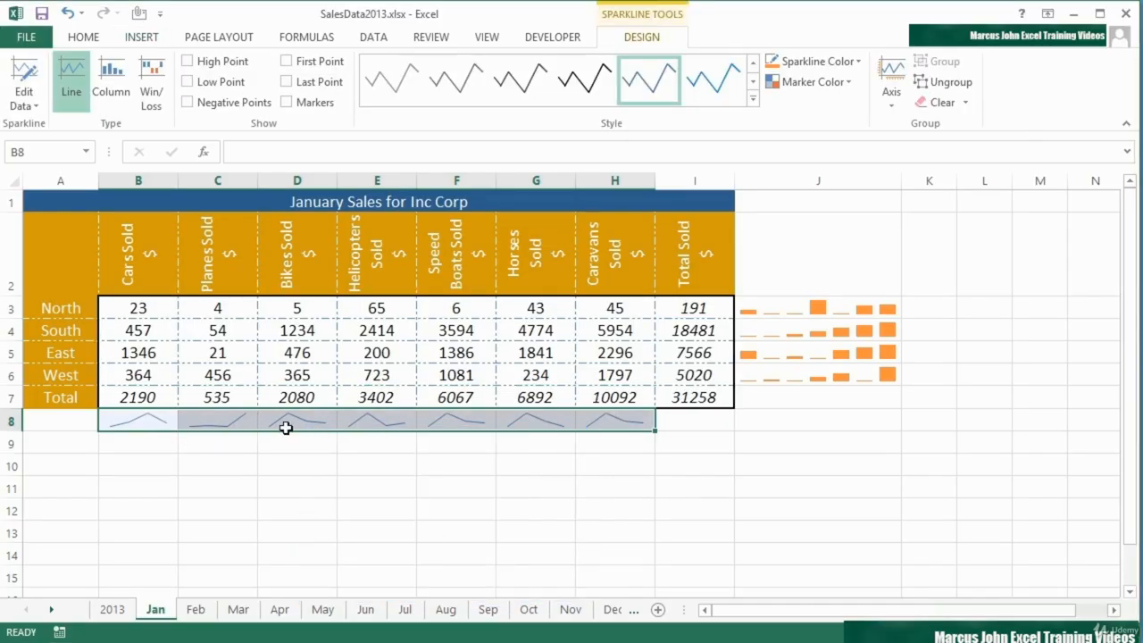
- Show markers on the line sparklines in B8:H8
left_click(135, 307)
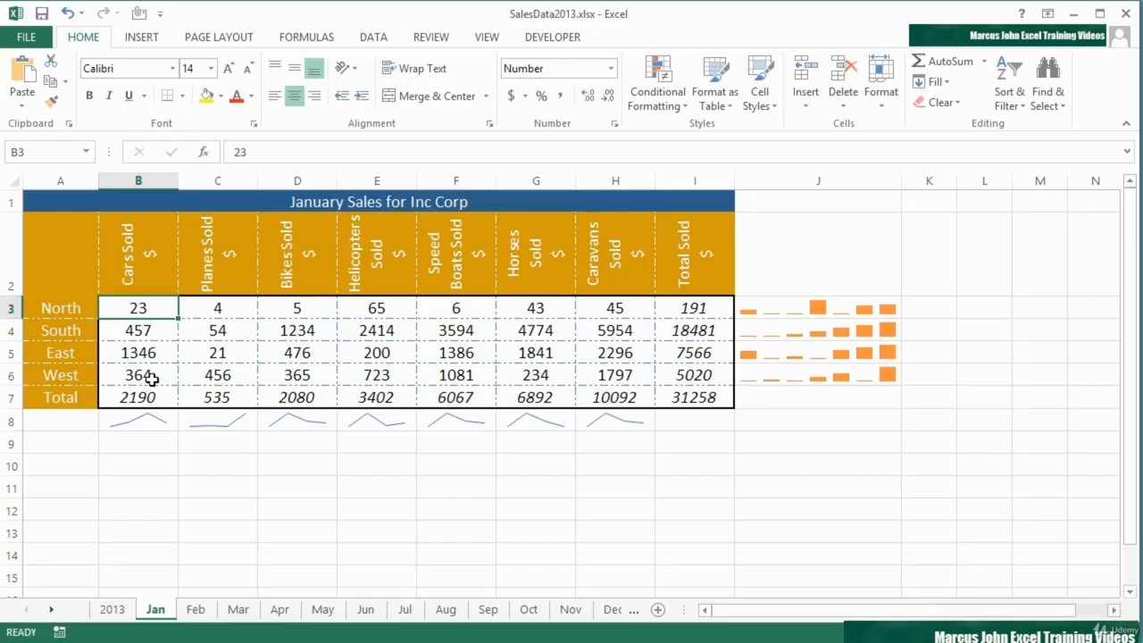
left_click(160, 426)
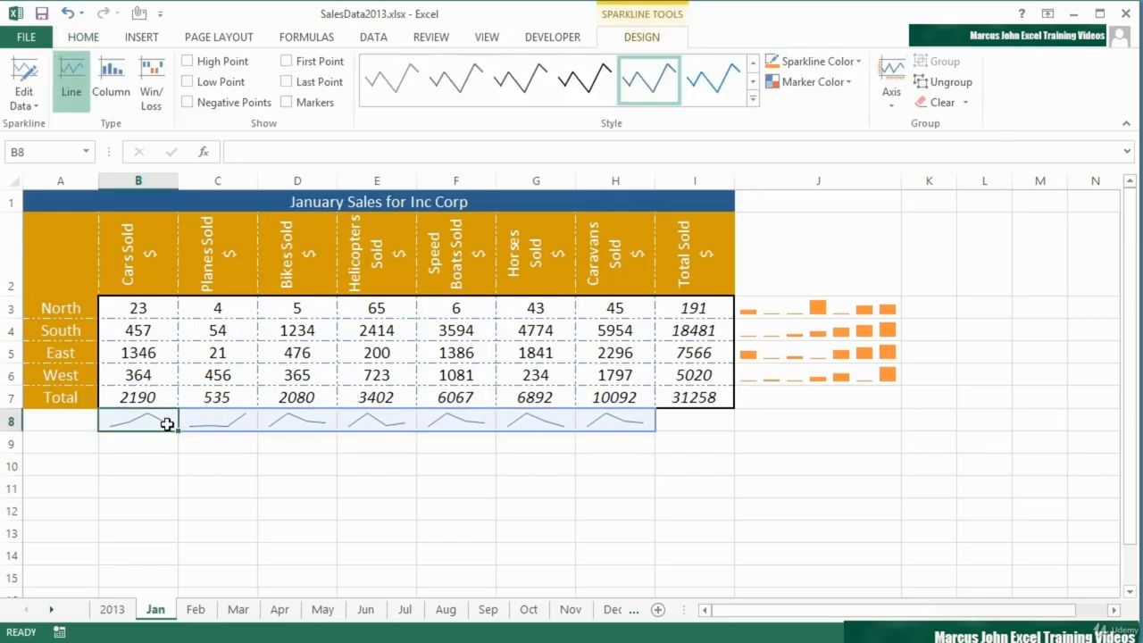
left_click(288, 103)
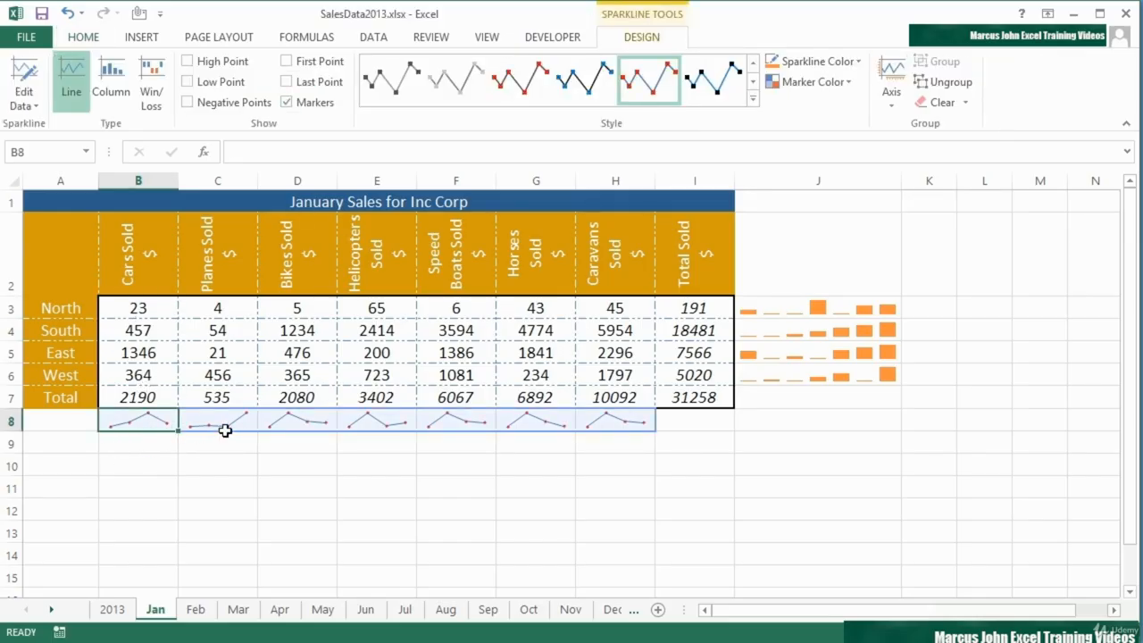